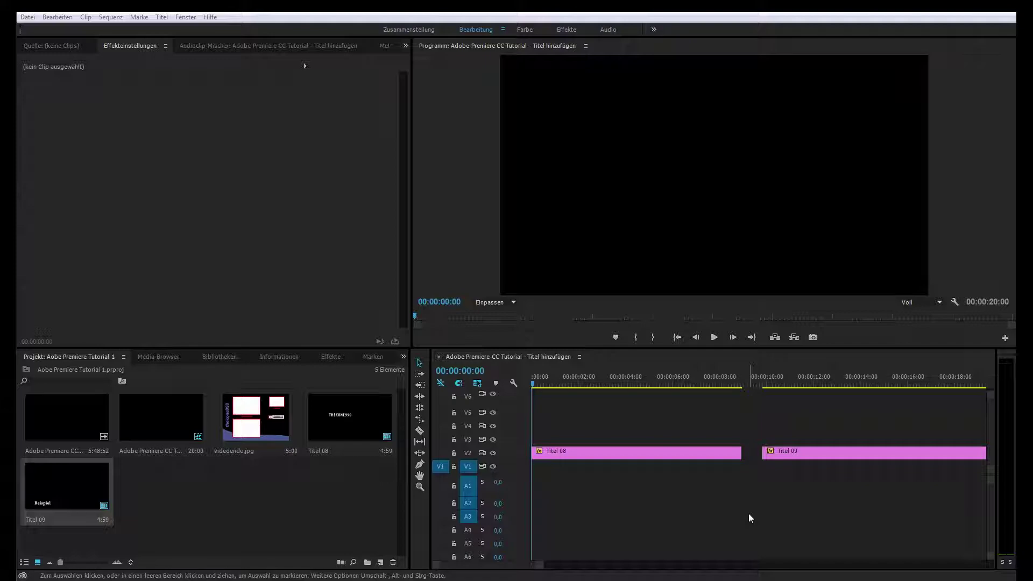
# Play through to the Beispiel title, then return to 00:00:01:09 on the Titel 08 clip.
pyautogui.click(718, 341)
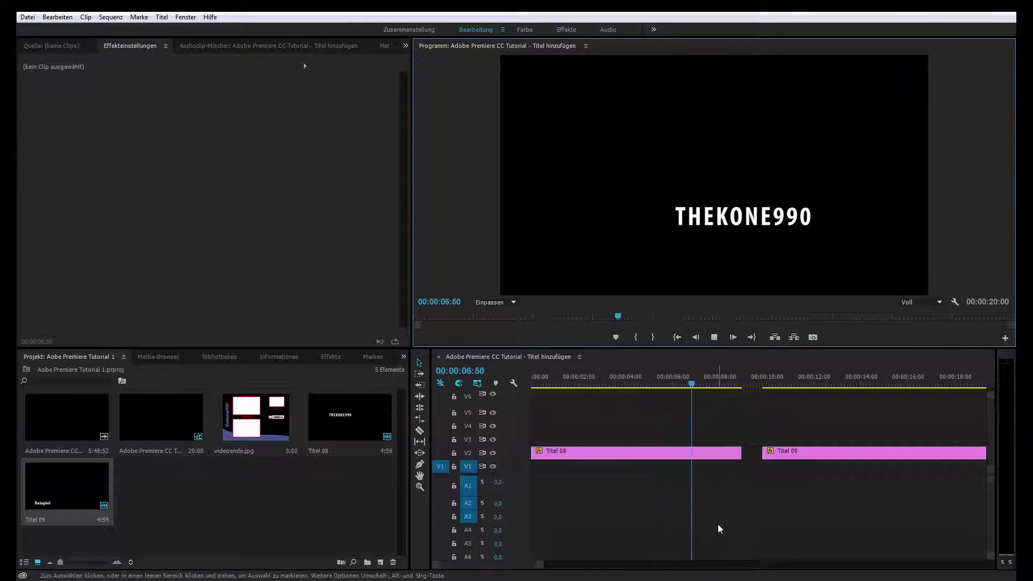
pyautogui.click(716, 337)
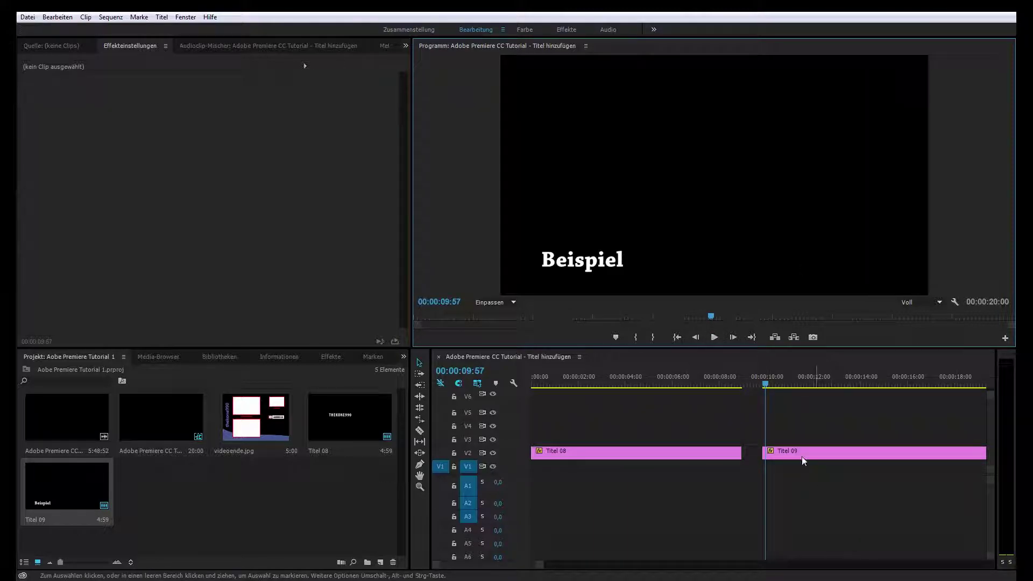
pyautogui.moveTo(765, 386); pyautogui.dragTo(563, 401)
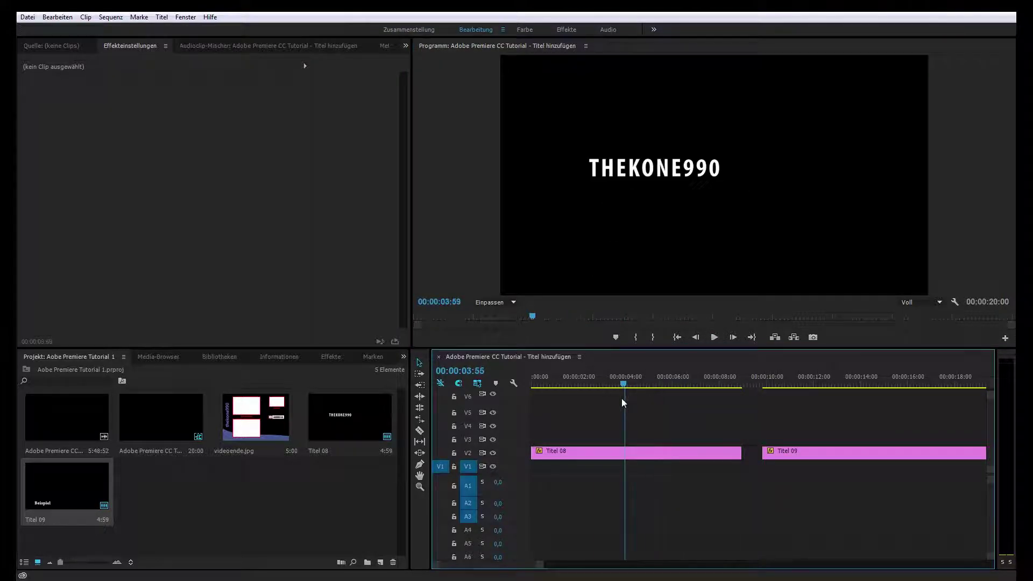
pyautogui.moveTo(562, 402); pyautogui.dragTo(558, 406)
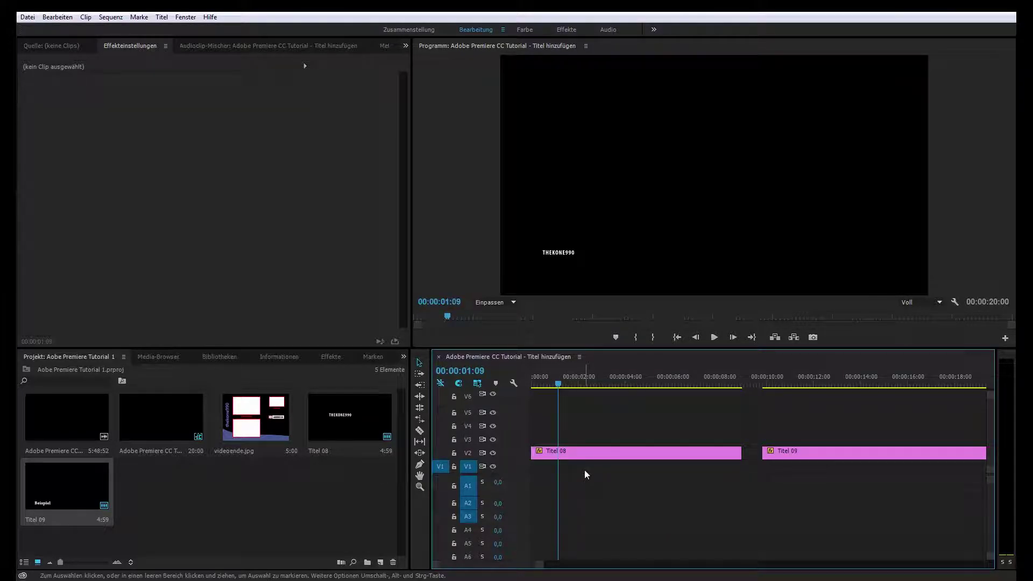
pyautogui.click(610, 454)
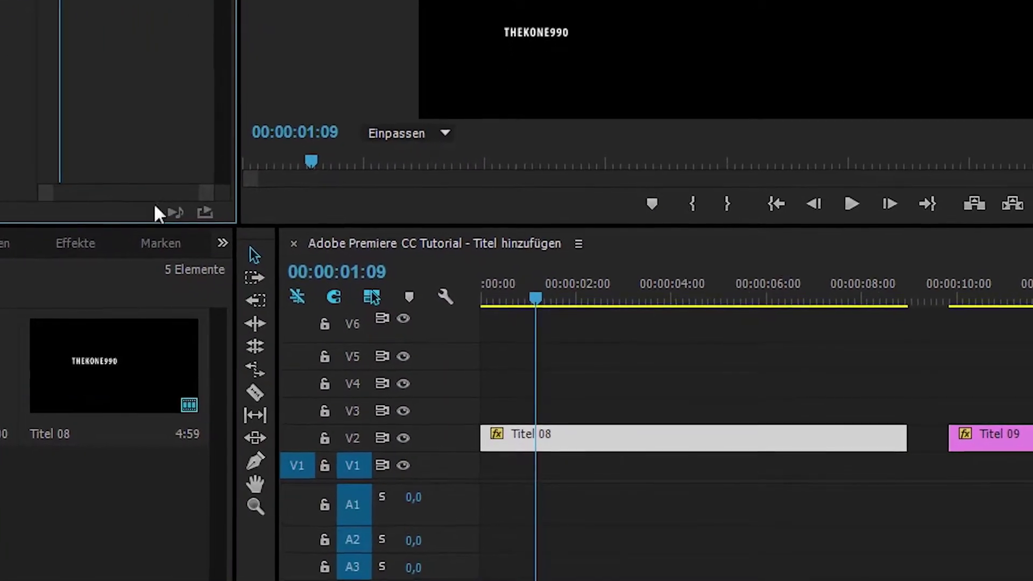
pyautogui.click(628, 456)
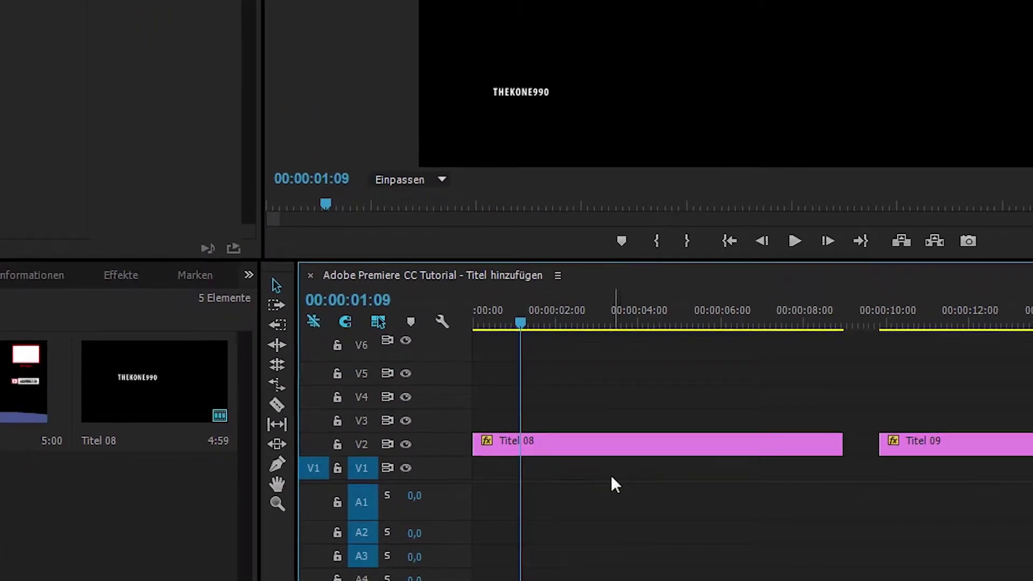
# Reselect Titel 08 and expand Bewegung to show Position 261,0 / 888,5 and Scale 27,6.
pyautogui.click(601, 447)
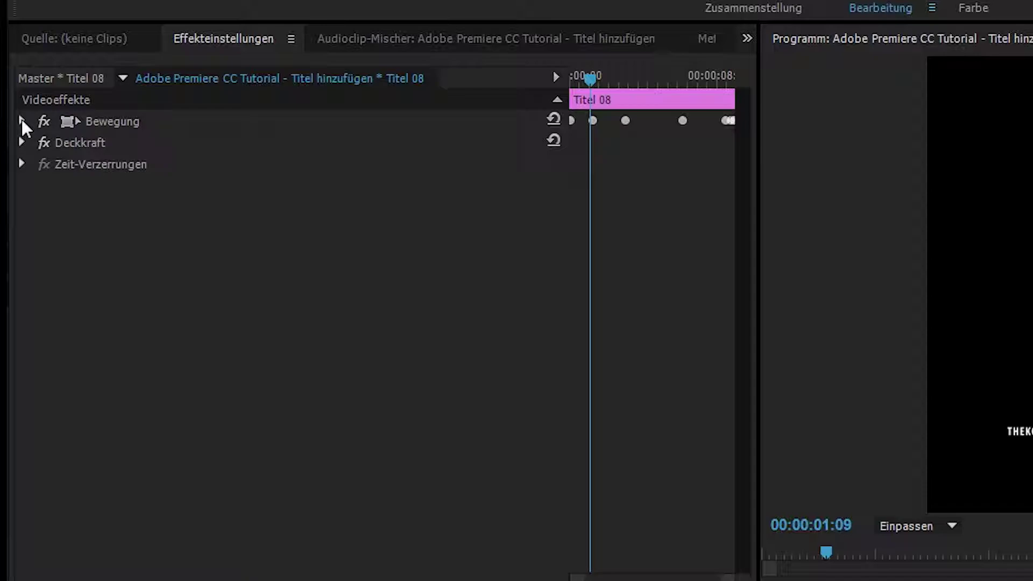
pyautogui.click(22, 120)
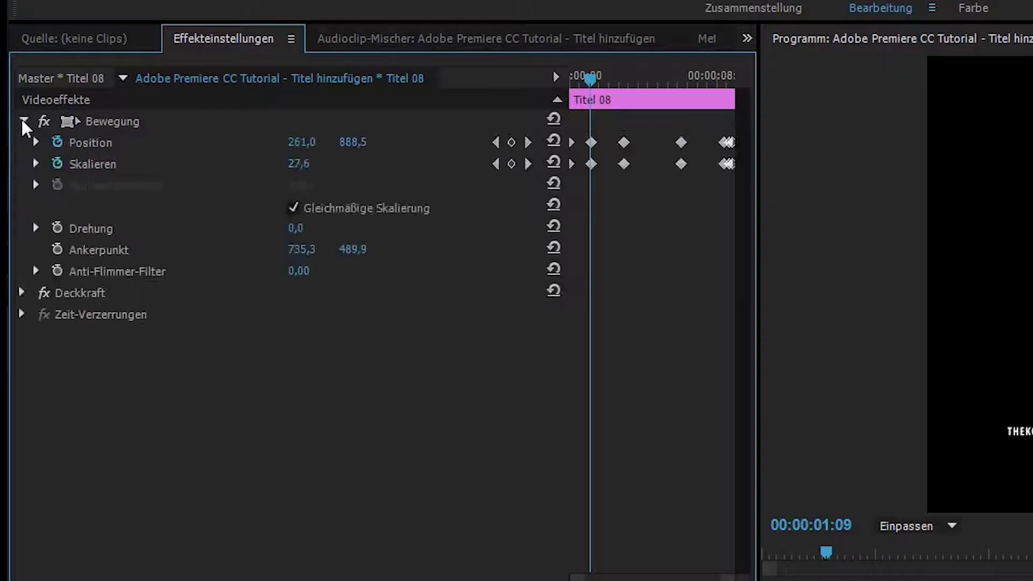
pyautogui.click(23, 121)
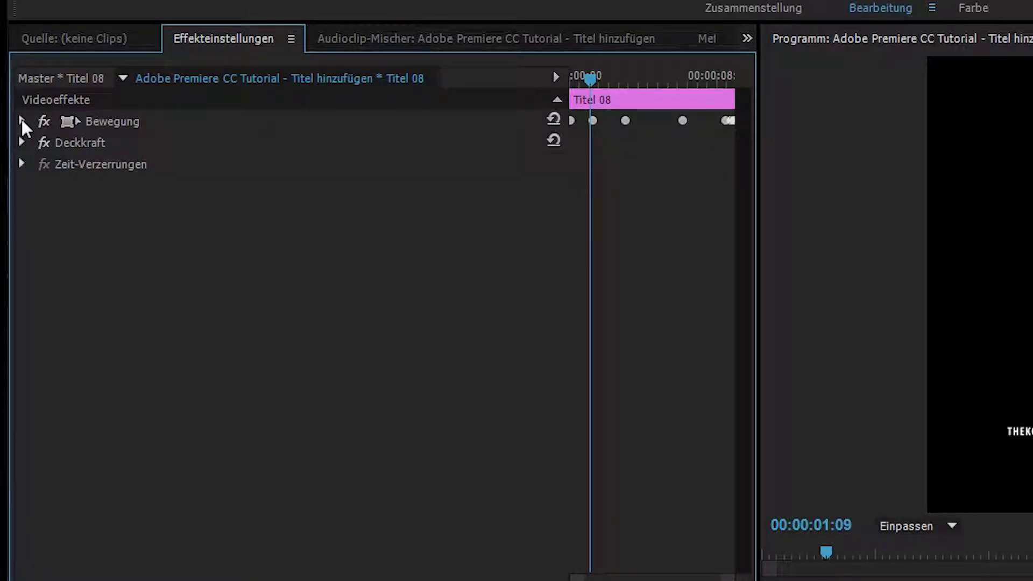
pyautogui.click(22, 120)
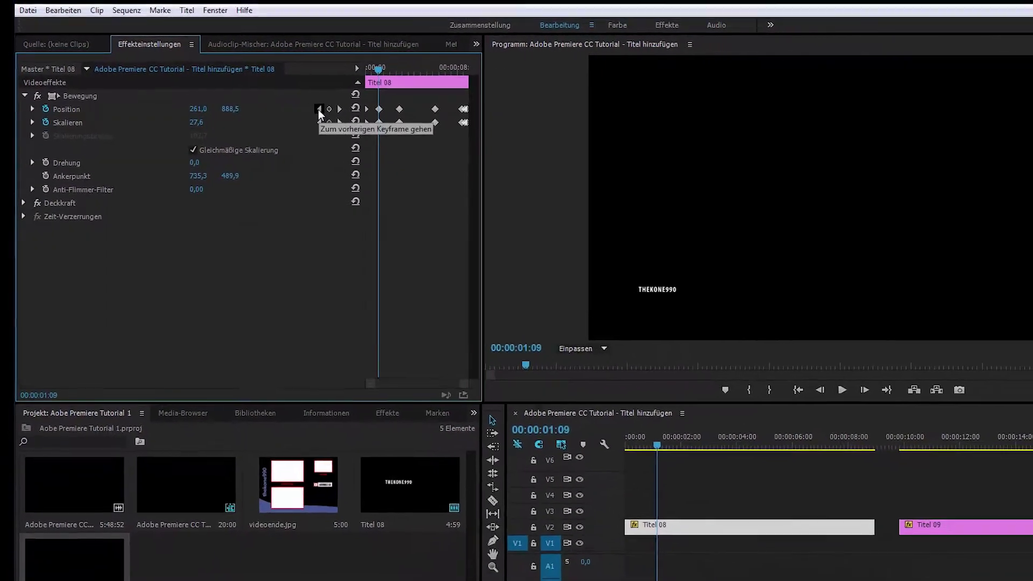
# Step through the Position keyframes (01:15, 03:02, 08:26), settling on 00:00:03:02.
pyautogui.click(318, 108)
pyautogui.click(290, 110)
pyautogui.click(291, 100)
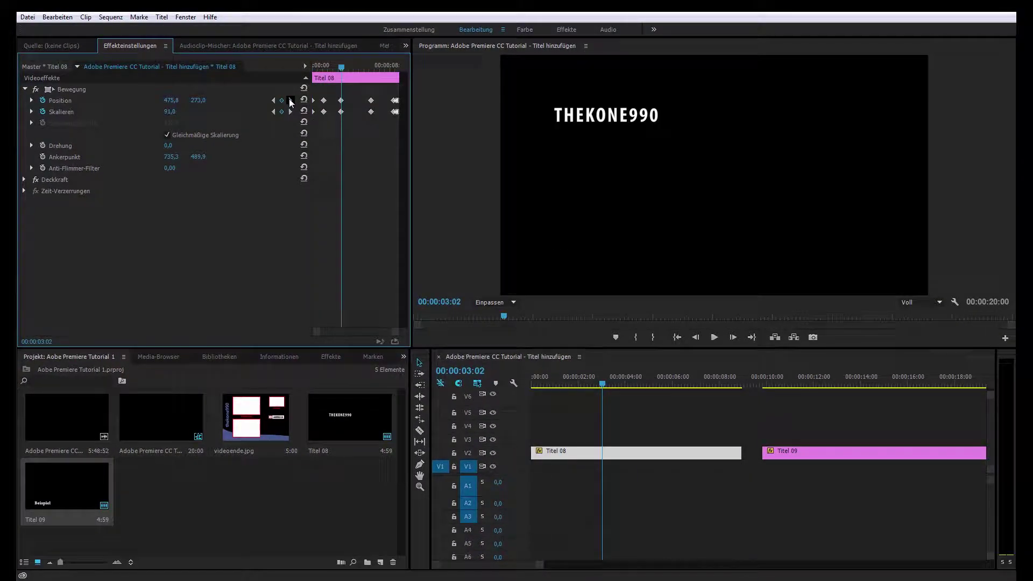
pyautogui.click(291, 101)
pyautogui.click(274, 101)
pyautogui.click(273, 100)
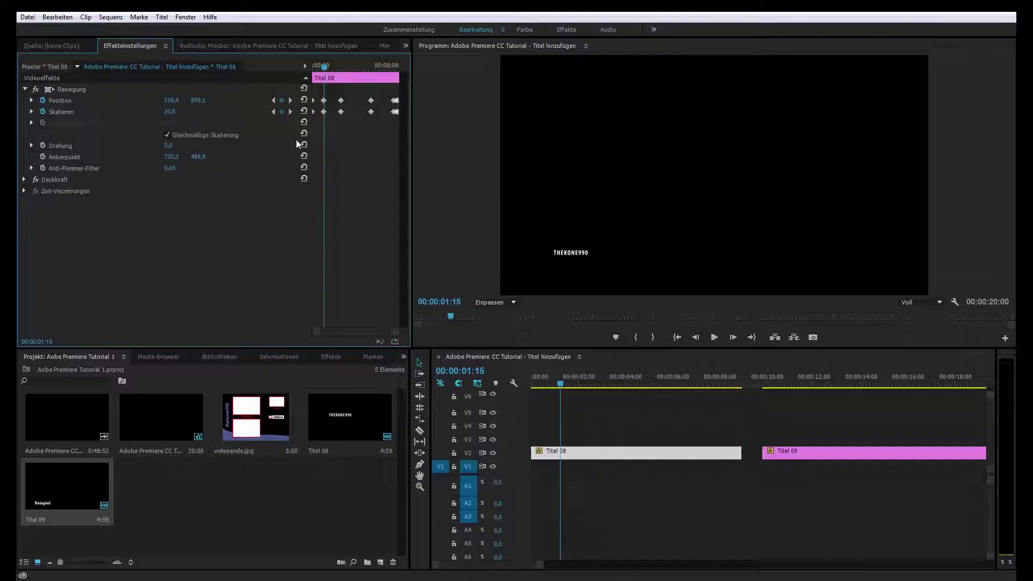
pyautogui.click(290, 101)
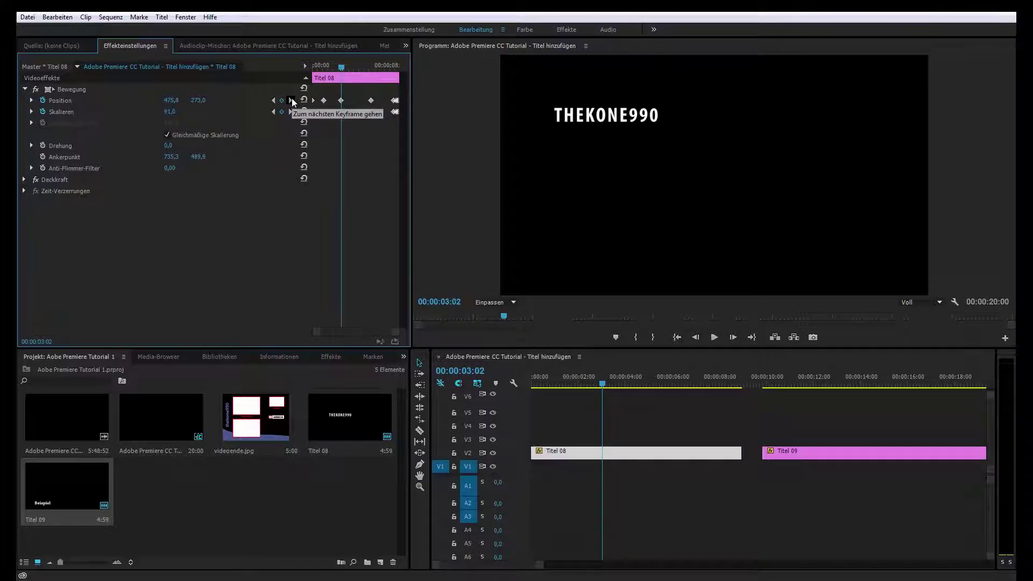
pyautogui.click(291, 101)
pyautogui.click(291, 101)
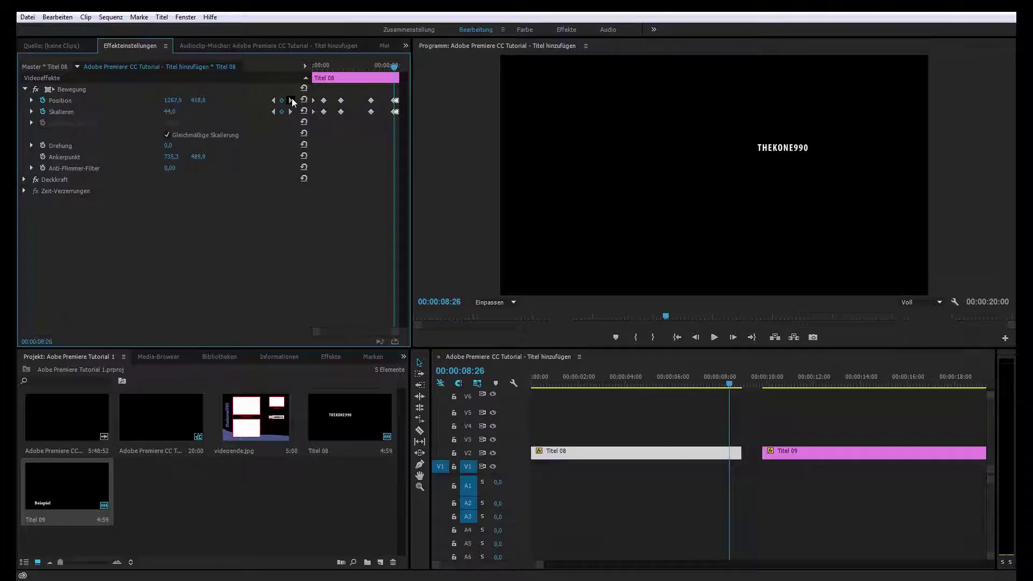
pyautogui.click(274, 101)
pyautogui.click(273, 100)
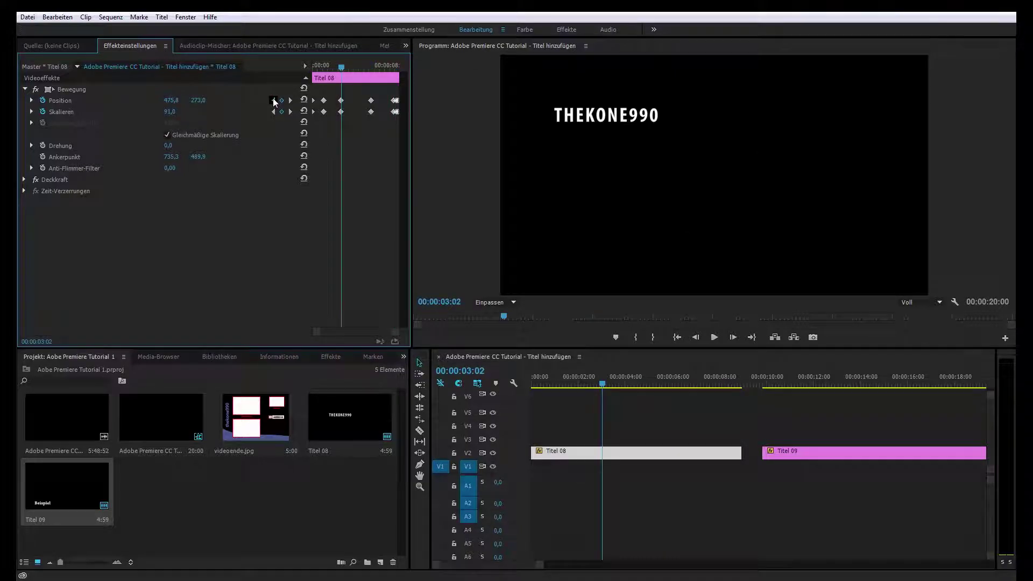
pyautogui.click(273, 101)
pyautogui.click(291, 101)
pyautogui.click(290, 101)
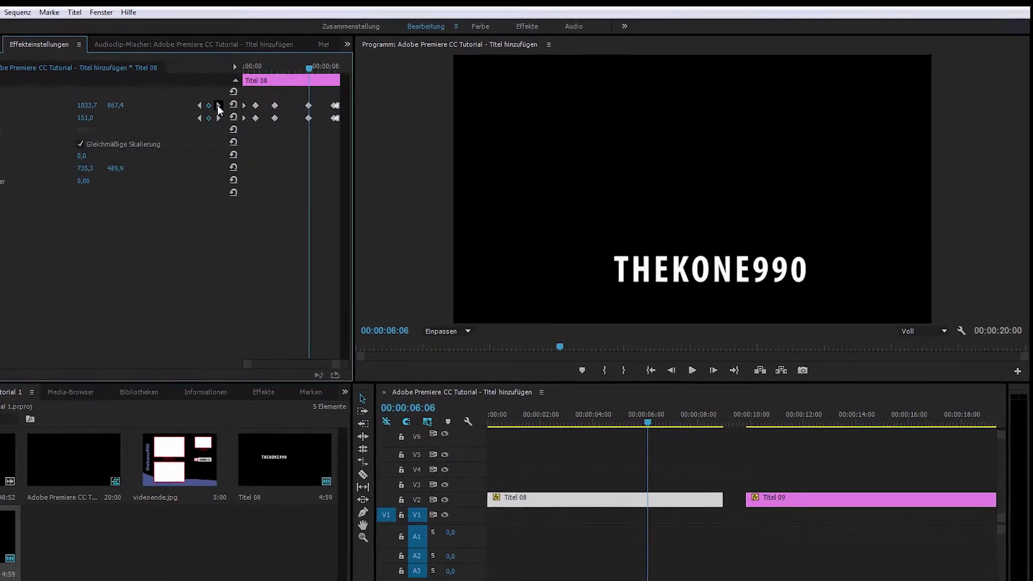
pyautogui.click(290, 101)
pyautogui.click(153, 109)
pyautogui.click(153, 108)
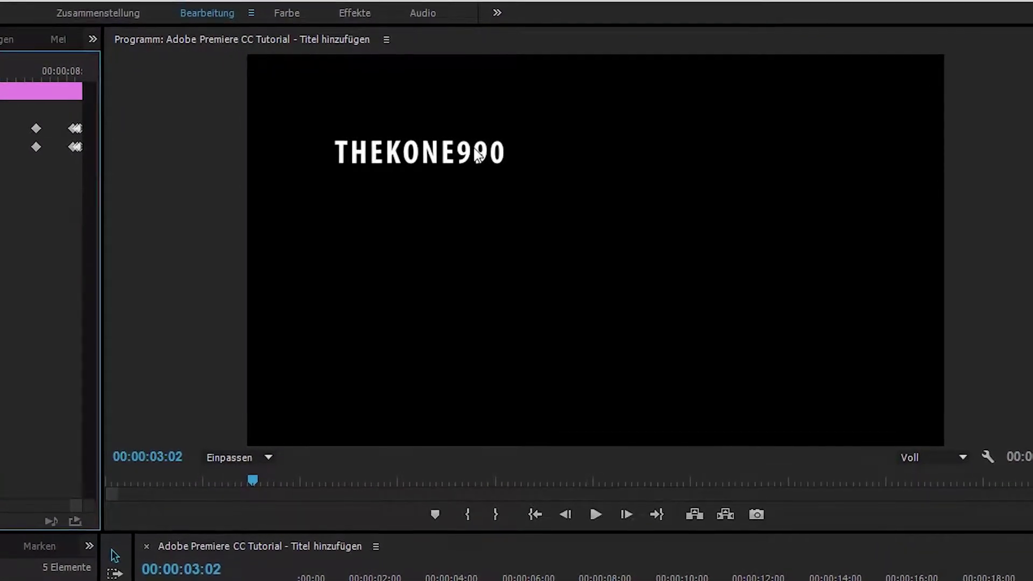
# Select the title and bend the motion path at its lower-left point.
pyautogui.click(479, 154)
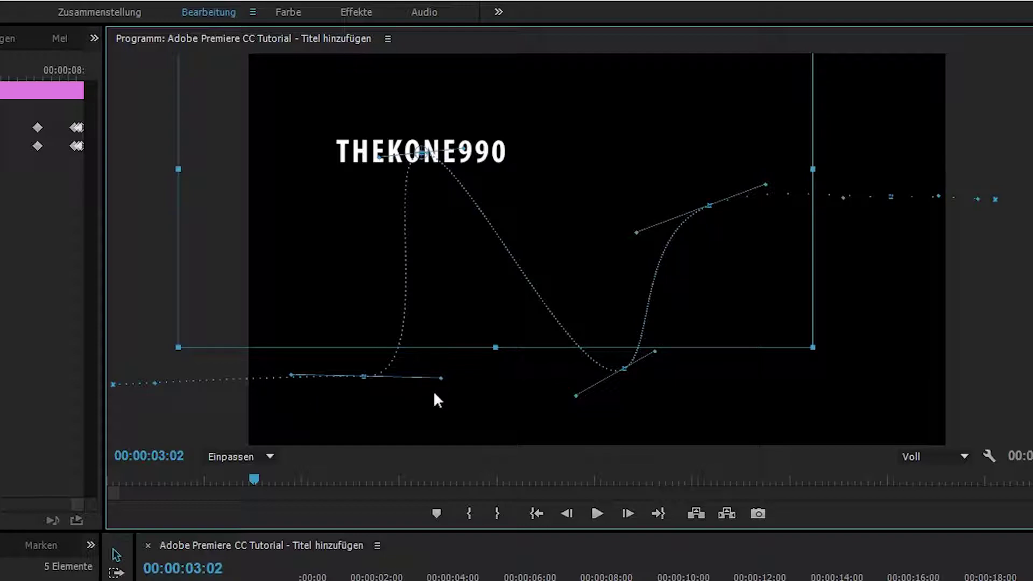
pyautogui.moveTo(441, 378)
pyautogui.mouseDown()
pyautogui.moveTo(456, 396)
pyautogui.moveTo(407, 381)
pyautogui.moveTo(416, 382)
pyautogui.moveTo(345, 336)
pyautogui.mouseUp()
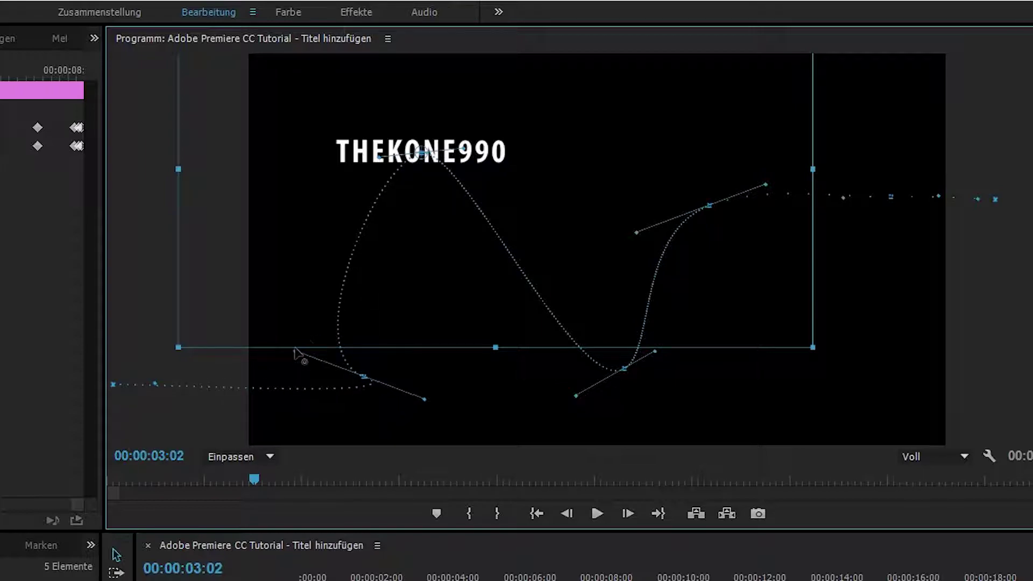
pyautogui.moveTo(345, 335); pyautogui.dragTo(405, 376)
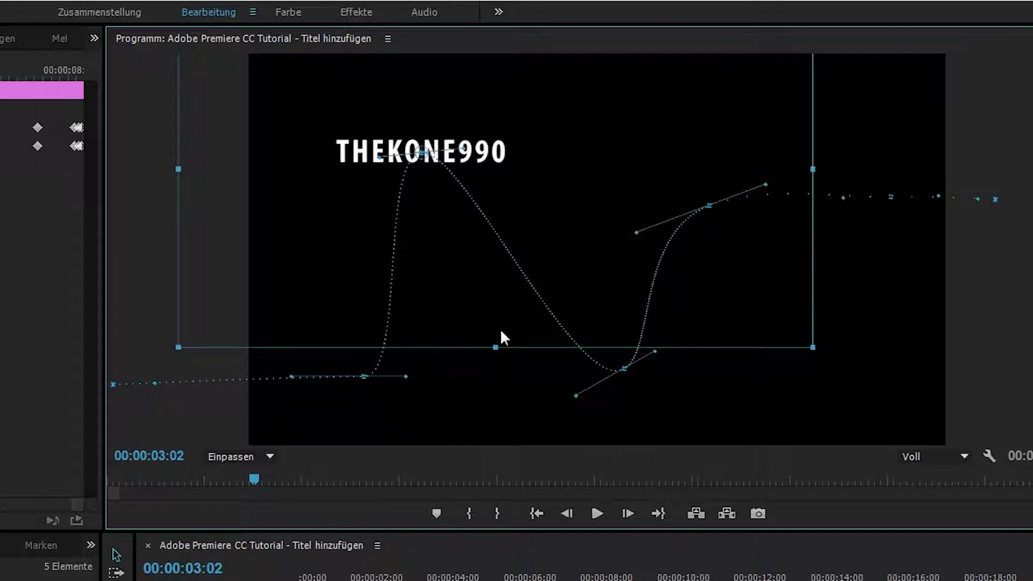
# Adjust the upper path point and shift the THEKONE990 title left and down.
pyautogui.moveTo(424, 153); pyautogui.dragTo(427, 201)
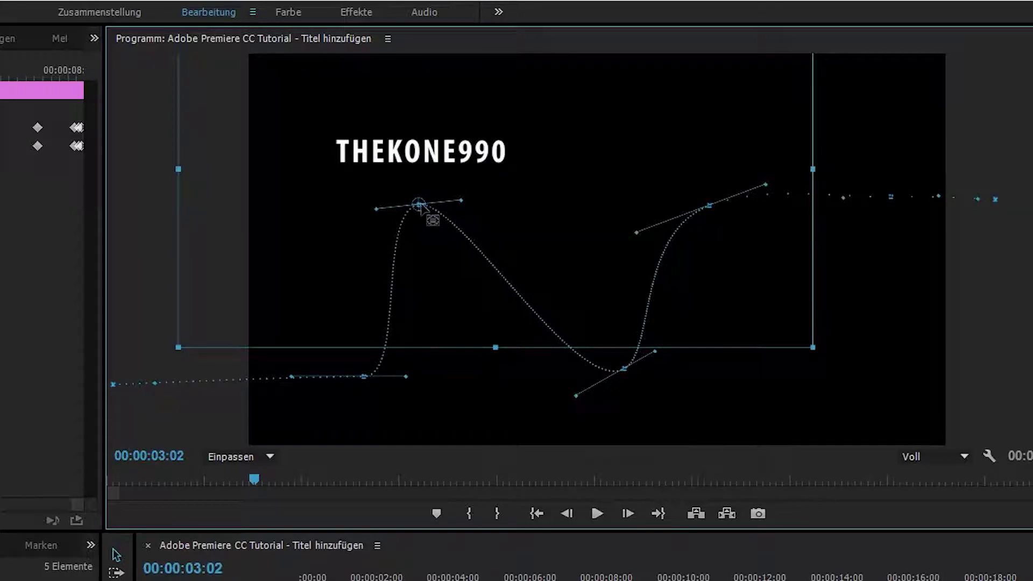
pyautogui.moveTo(427, 202); pyautogui.dragTo(423, 157)
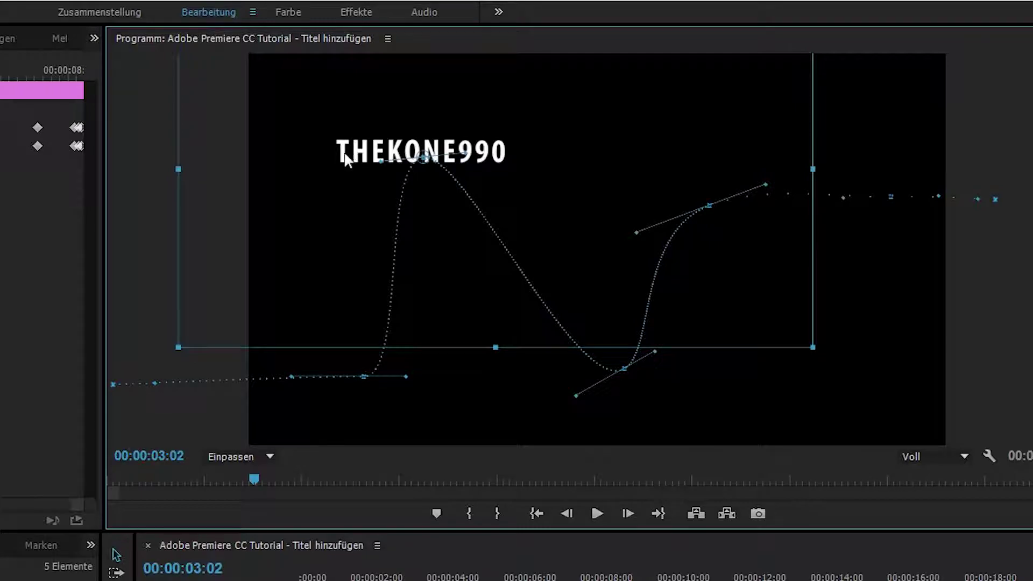
pyautogui.moveTo(355, 157)
pyautogui.mouseDown()
pyautogui.moveTo(299, 178)
pyautogui.moveTo(411, 226)
pyautogui.moveTo(395, 179)
pyautogui.mouseUp()
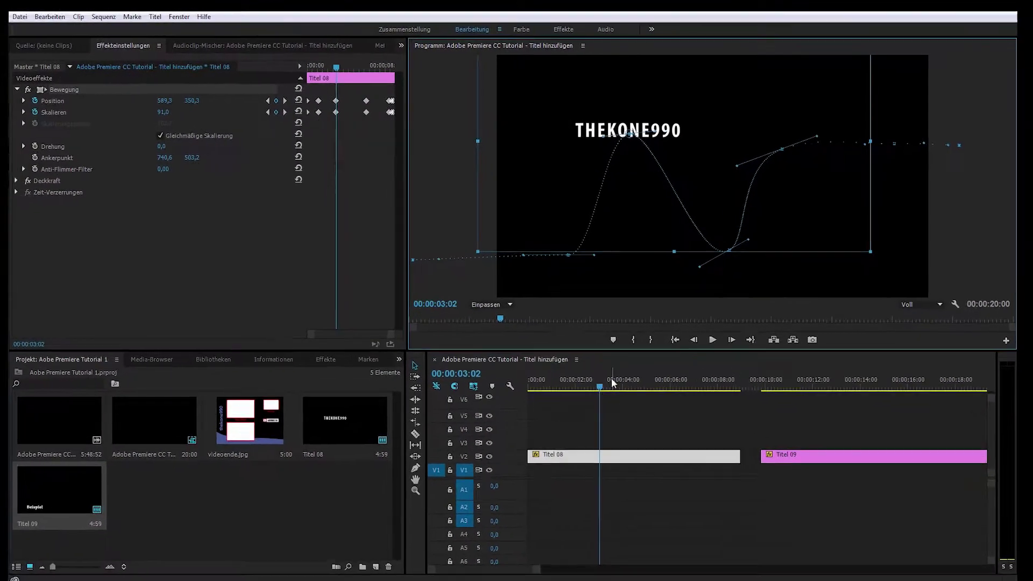
pyautogui.click(608, 384)
# Scrub through Titel 08 to preview the THEKONE990 title flying in and shrinking to Scale 0,0.
pyautogui.moveTo(618, 386)
pyautogui.mouseDown()
pyautogui.moveTo(705, 373)
pyautogui.moveTo(668, 384)
pyautogui.moveTo(622, 324)
pyautogui.mouseUp()
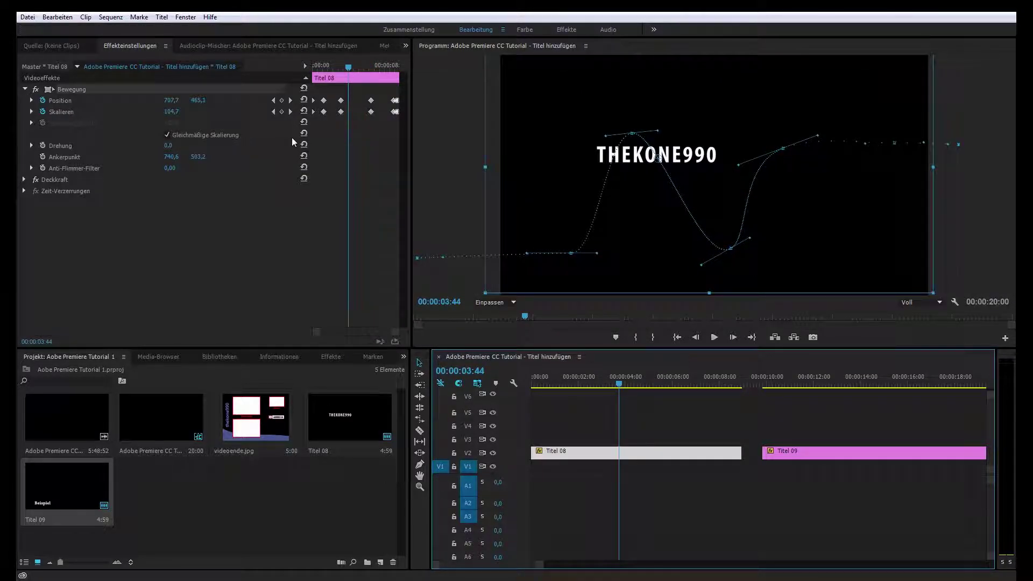
pyautogui.moveTo(619, 386)
pyautogui.mouseDown()
pyautogui.moveTo(549, 435)
pyautogui.moveTo(706, 347)
pyautogui.moveTo(702, 369)
pyautogui.moveTo(731, 380)
pyautogui.mouseUp()
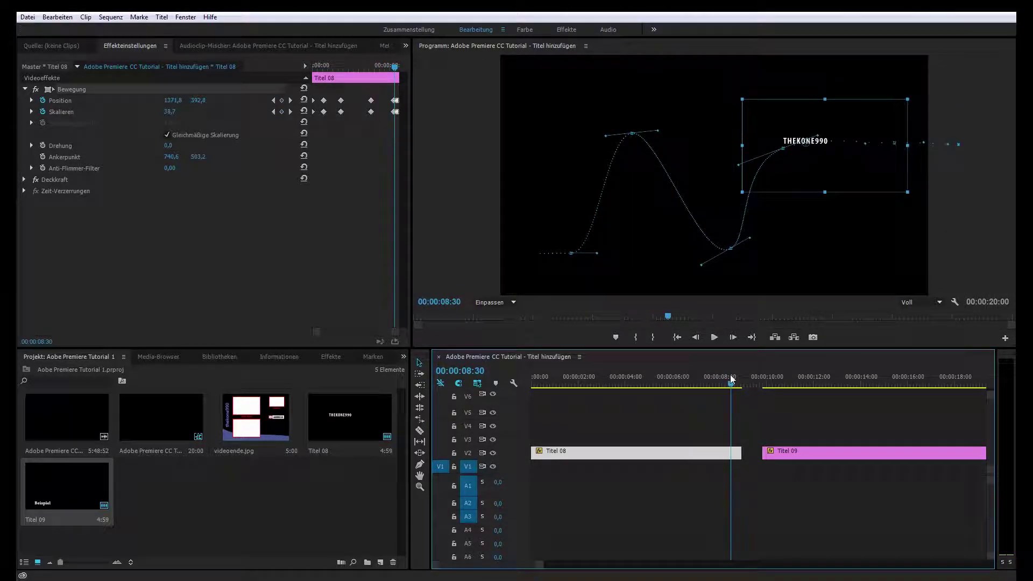
pyautogui.moveTo(732, 379)
pyautogui.mouseDown()
pyautogui.moveTo(676, 410)
pyautogui.moveTo(749, 398)
pyautogui.mouseUp()
# Deselect the clip and move the playhead to 00:00:10:01 over the Beispiel clip.
pyautogui.click(777, 489)
pyautogui.scroll(-3, 780, 490)
pyautogui.scroll(-1, 784, 489)
pyautogui.moveTo(619, 380); pyautogui.dragTo(638, 384)
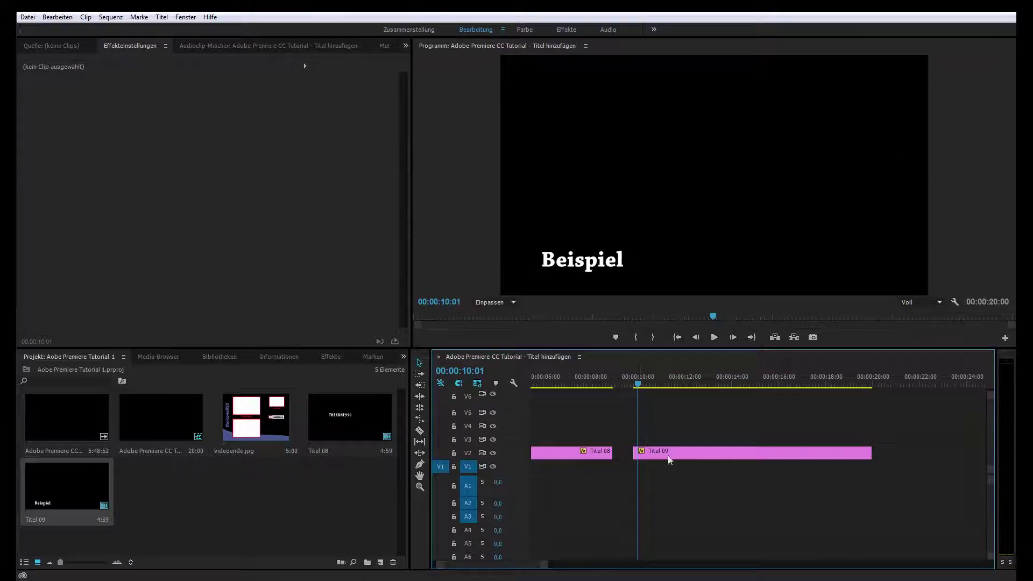
# Delete the old Position keyframe from the Titel 09 clip.
pyautogui.click(706, 453)
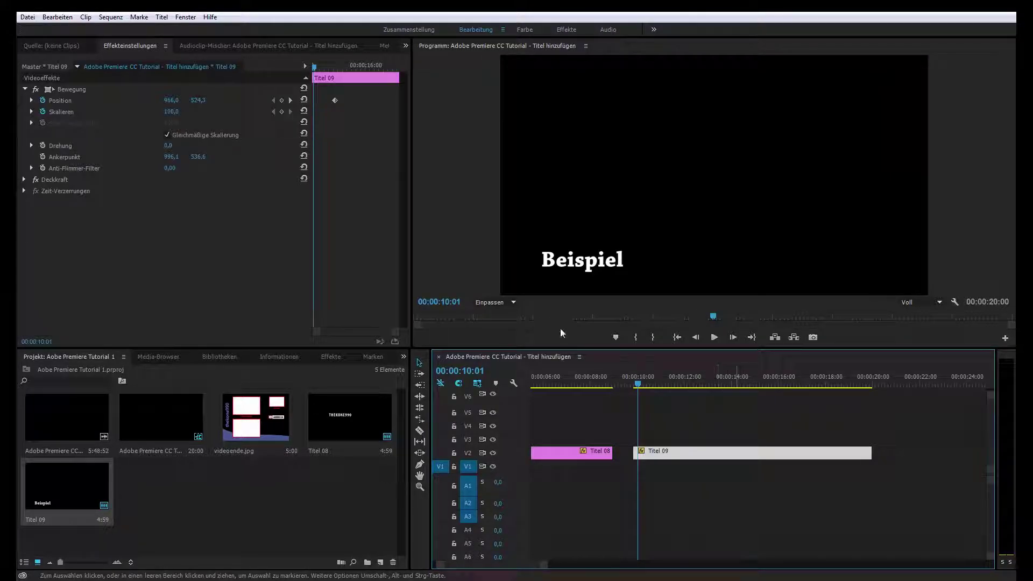
pyautogui.click(335, 100)
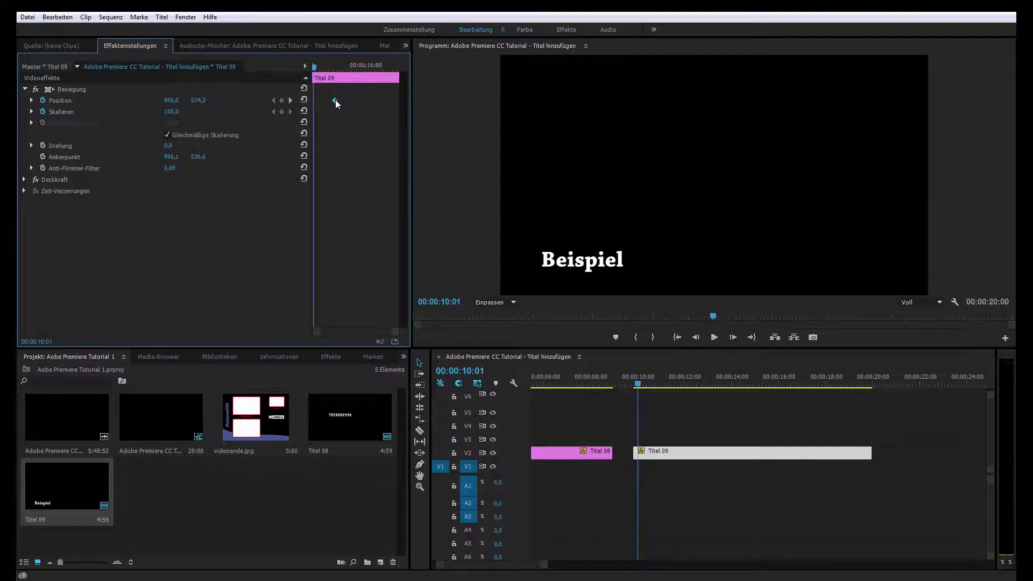
pyautogui.press('Delete')
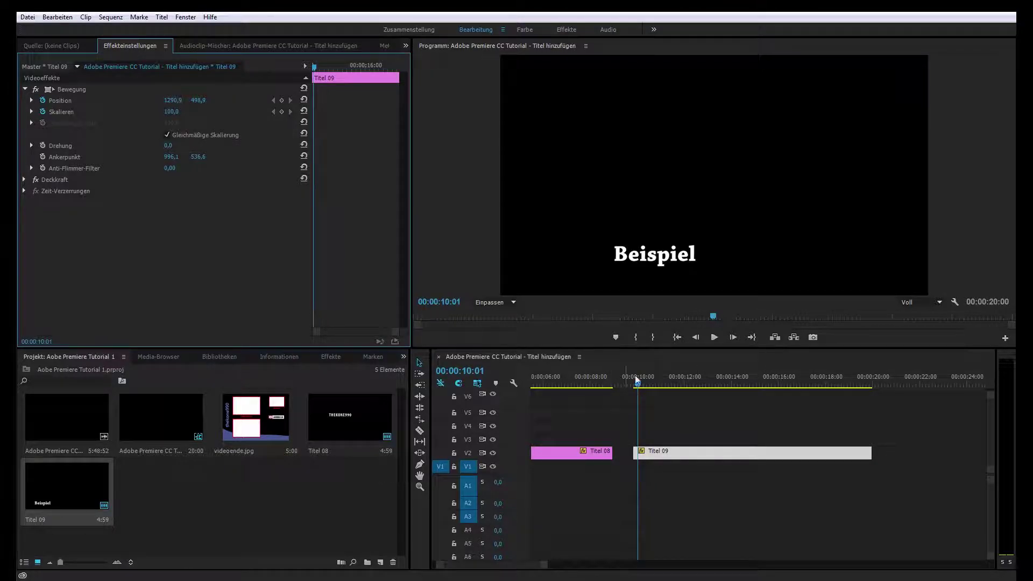
# At 00:00:12:24, place the anchor point on the Beispiel text.
pyautogui.moveTo(637, 380); pyautogui.dragTo(711, 384)
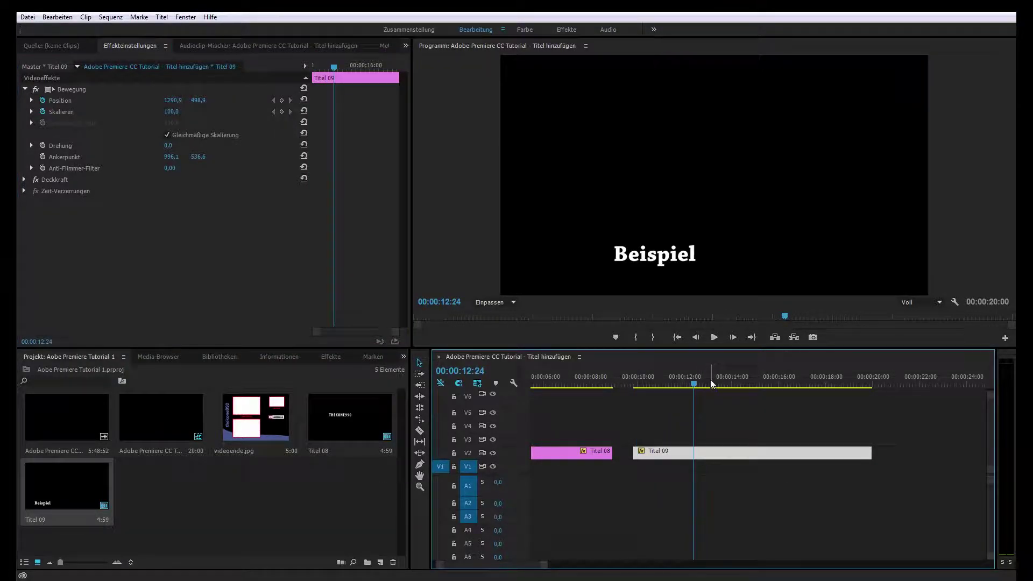
pyautogui.click(670, 253)
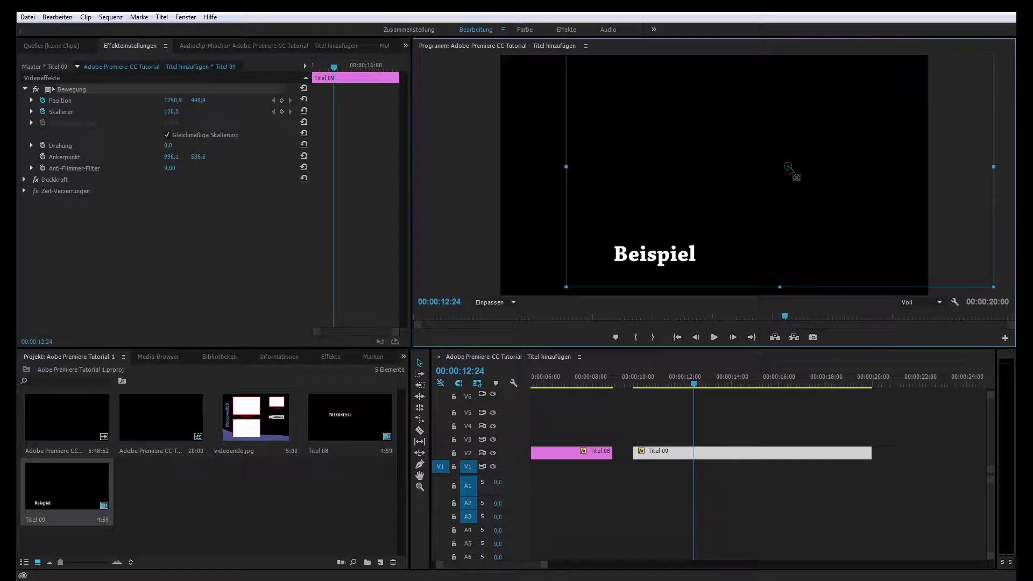
pyautogui.moveTo(788, 167); pyautogui.dragTo(663, 262)
pyautogui.moveTo(662, 260)
pyautogui.mouseDown()
pyautogui.moveTo(692, 167)
pyautogui.moveTo(661, 261)
pyautogui.mouseUp()
pyautogui.moveTo(661, 260); pyautogui.dragTo(663, 260)
# Try moving the title up-right at about 13:50, undo it, and return to about 9:50.
pyautogui.moveTo(697, 385); pyautogui.dragTo(729, 386)
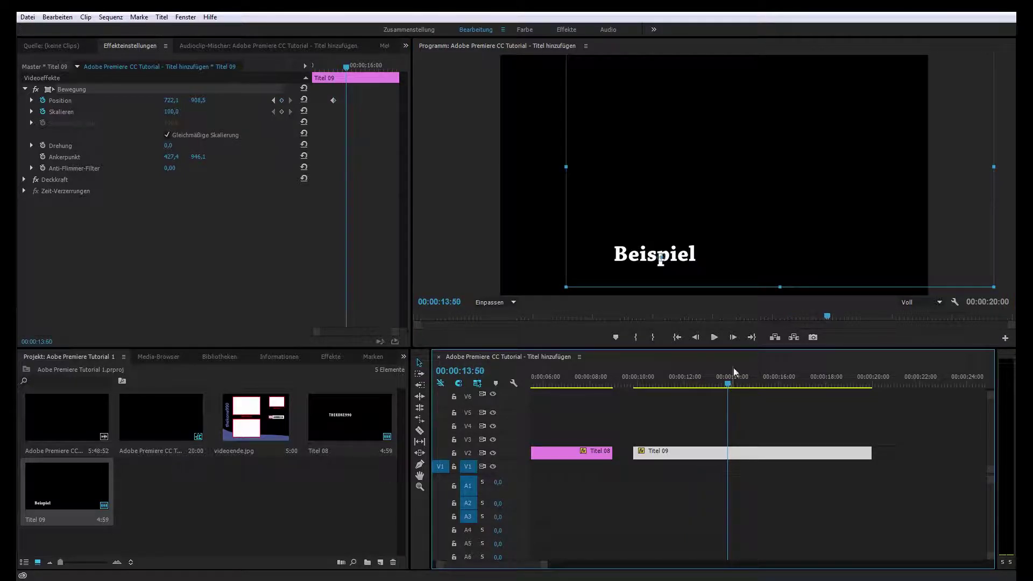
pyautogui.moveTo(673, 256); pyautogui.dragTo(734, 164)
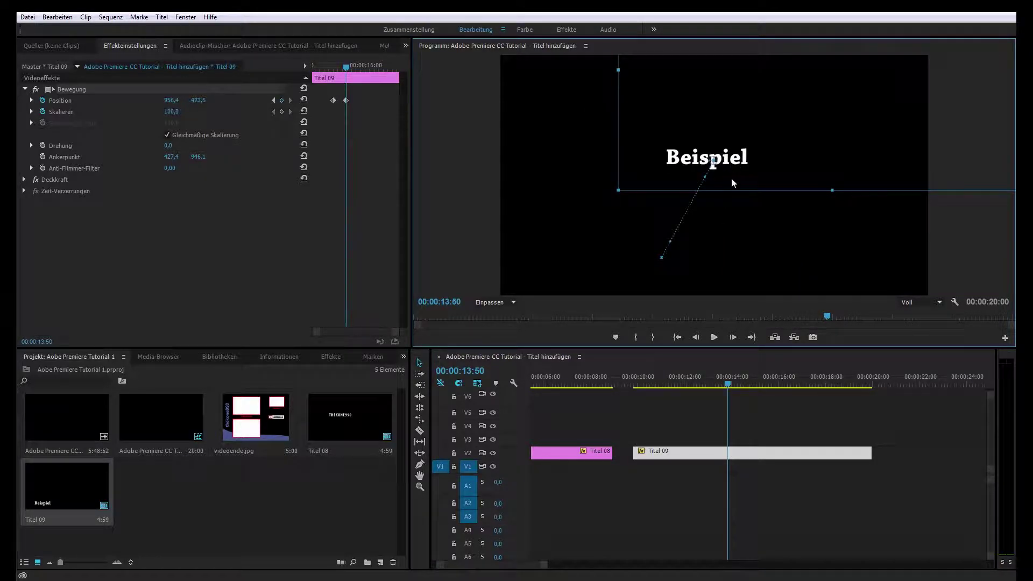
pyautogui.hotkey('ctrl', 'z')
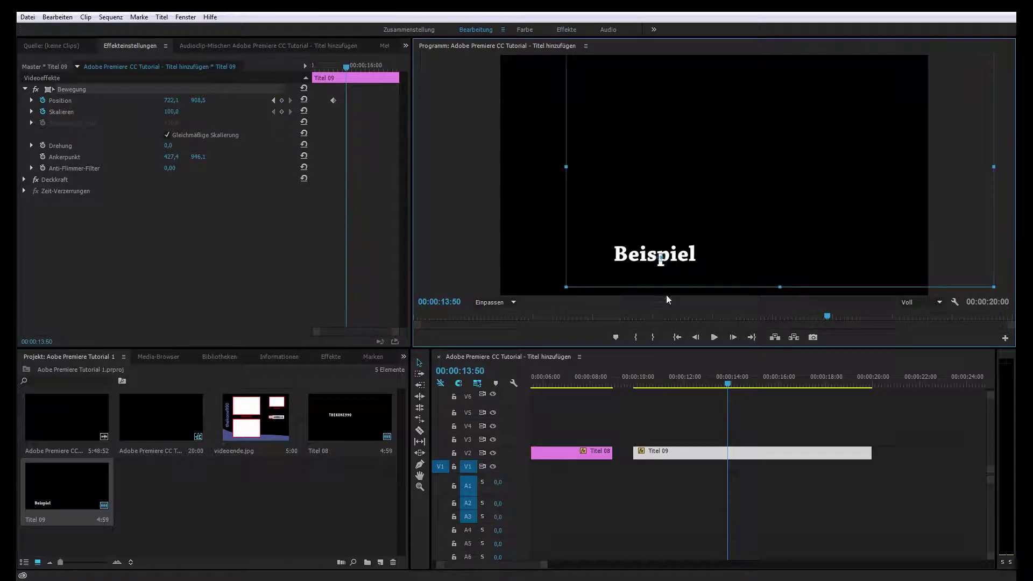
pyautogui.moveTo(639, 383); pyautogui.dragTo(635, 388)
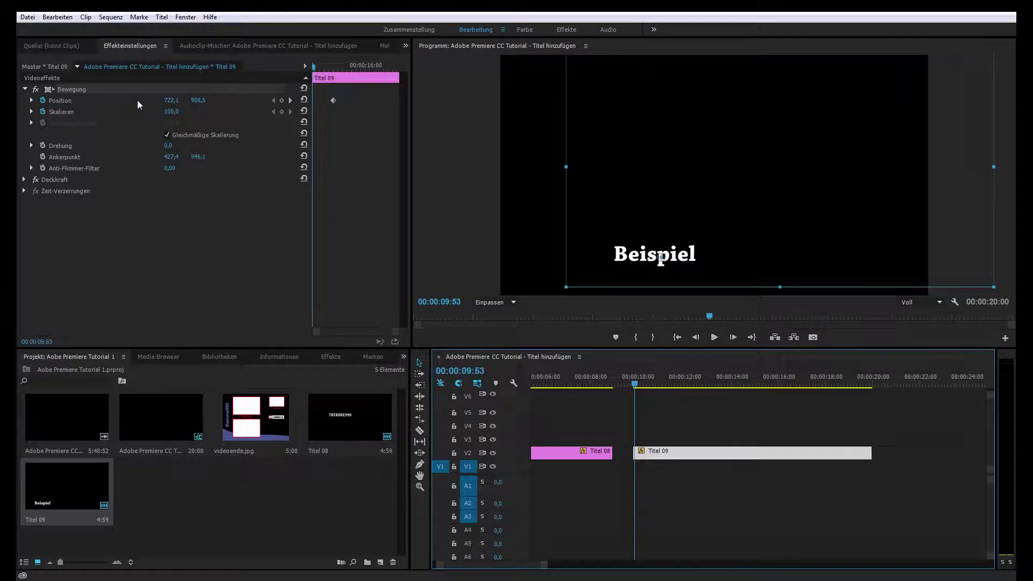
# At 00:00:09:53, move Beispiel off-screen left to -173,9 / 918,1 with Scale keyframed at 0,0.
pyautogui.moveTo(682, 262); pyautogui.dragTo(483, 263)
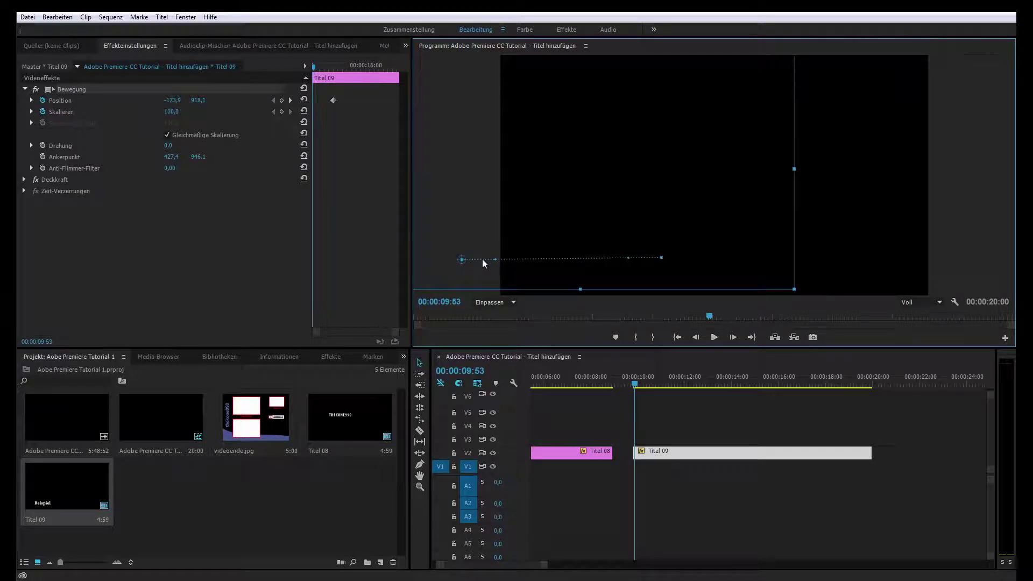
pyautogui.click(280, 111)
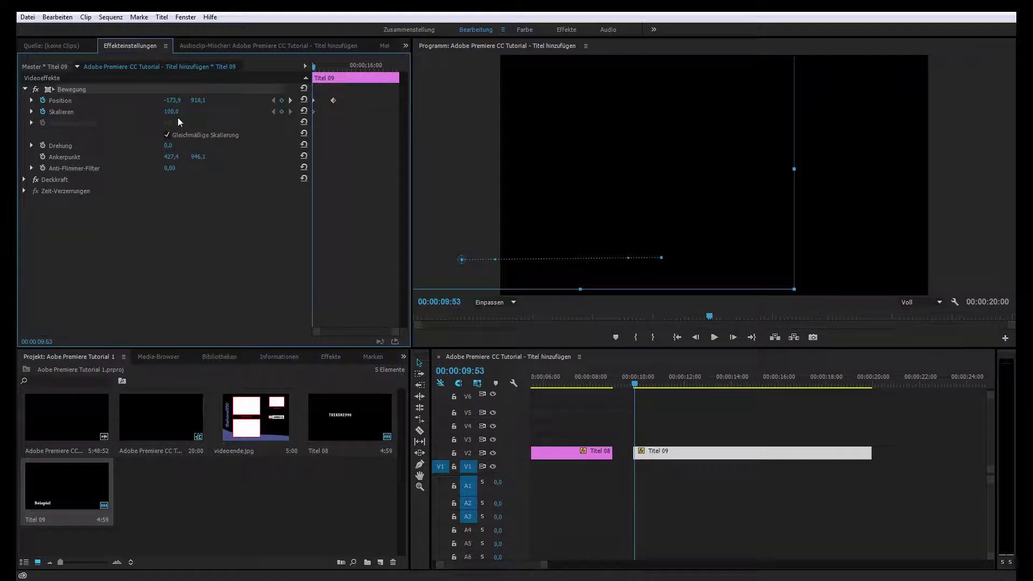
pyautogui.moveTo(178, 117); pyautogui.dragTo(126, 118)
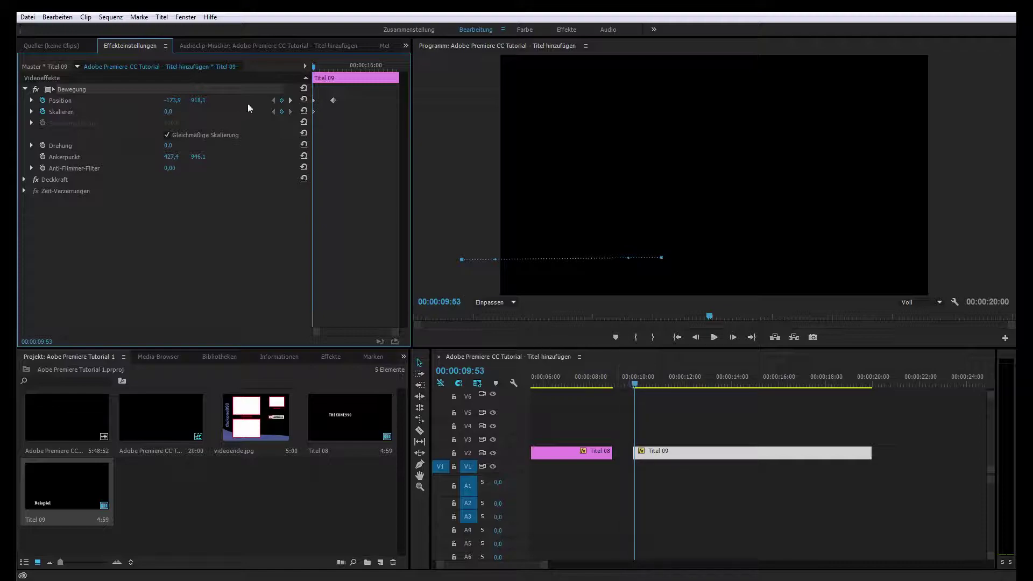
pyautogui.click(290, 100)
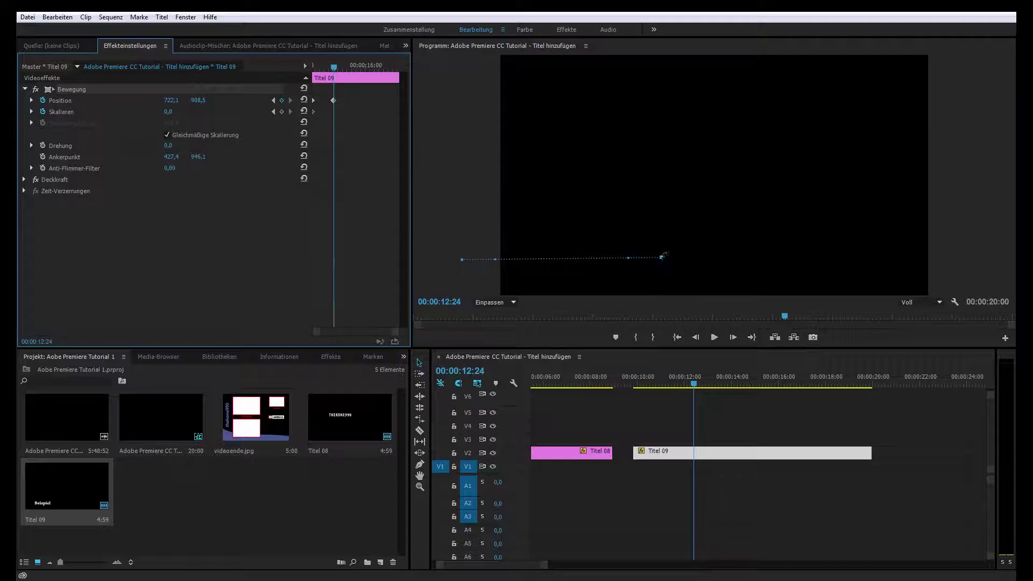
# Restore Beispiel's scale at 12:24, then at 13:53 set Position 910,5 / 490,5 and Scale 155,0.
pyautogui.moveTo(167, 112); pyautogui.dragTo(194, 112)
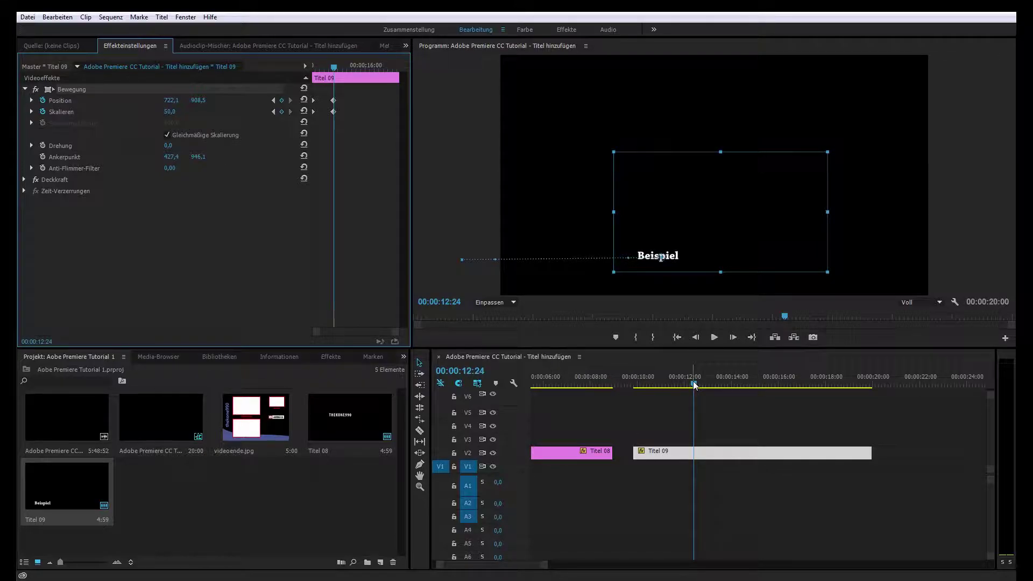
pyautogui.moveTo(694, 384); pyautogui.dragTo(729, 384)
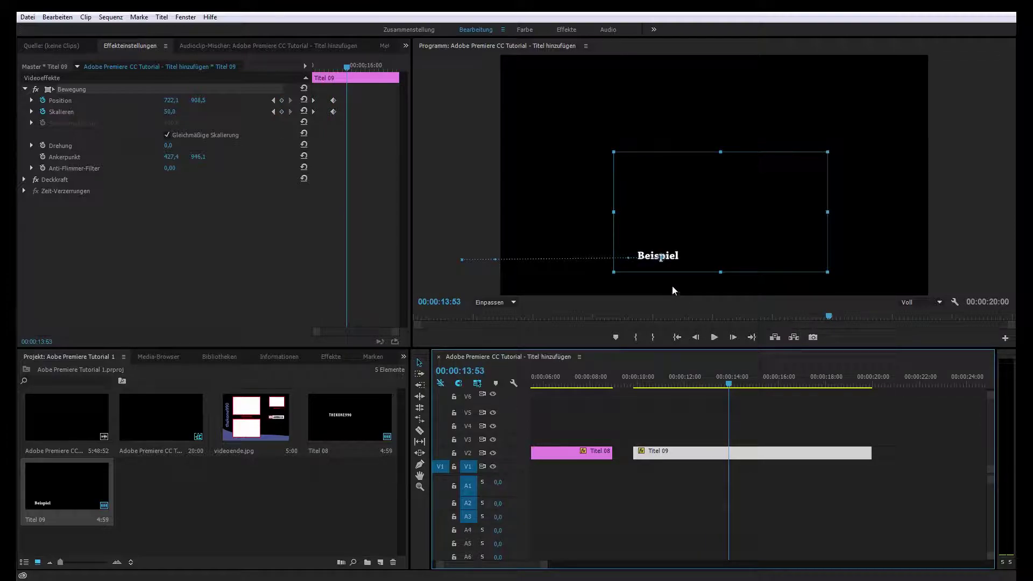
pyautogui.moveTo(696, 243); pyautogui.dragTo(738, 162)
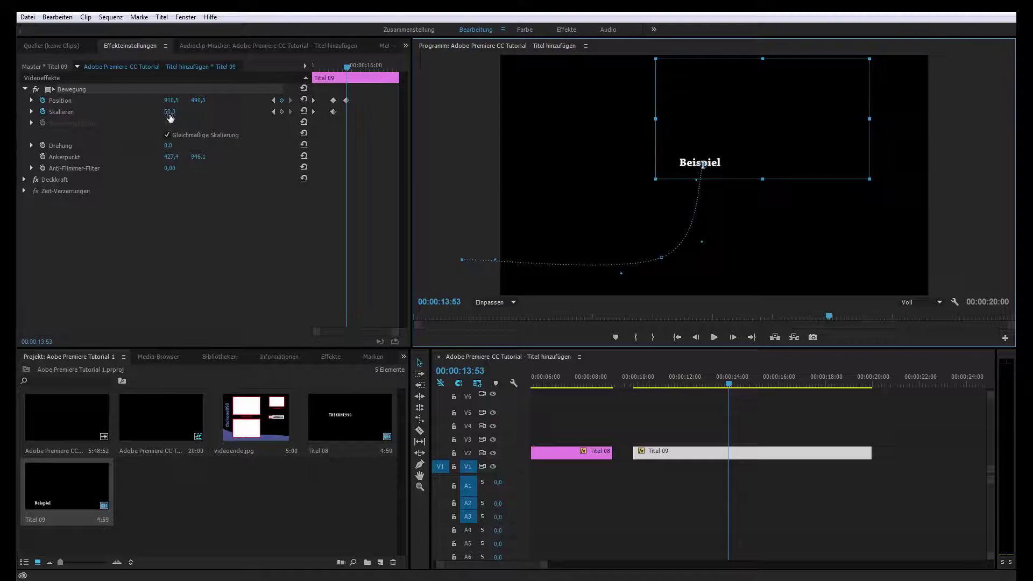
pyautogui.click(281, 111)
pyautogui.moveTo(173, 117); pyautogui.dragTo(230, 116)
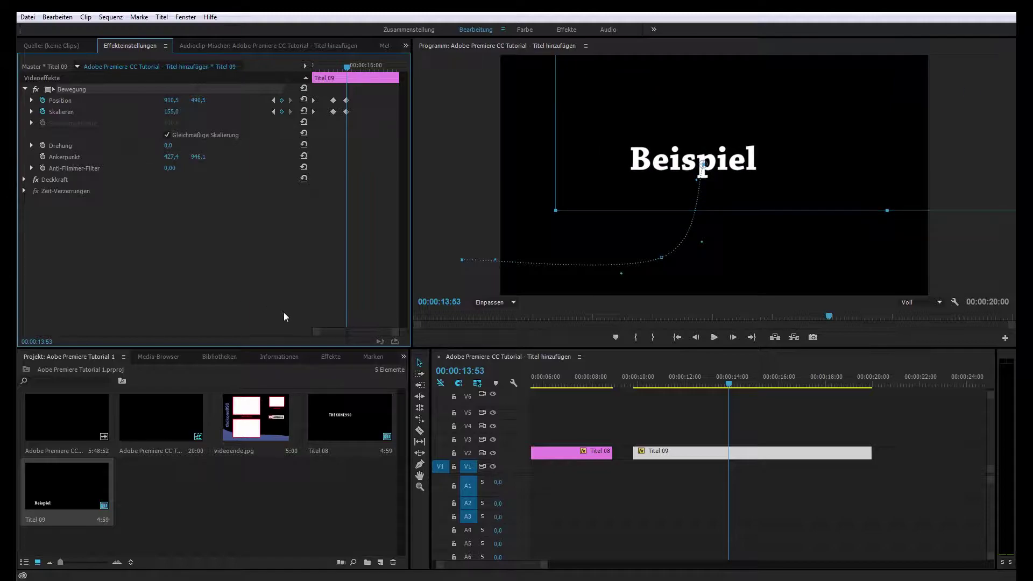
pyautogui.moveTo(732, 384); pyautogui.dragTo(763, 383)
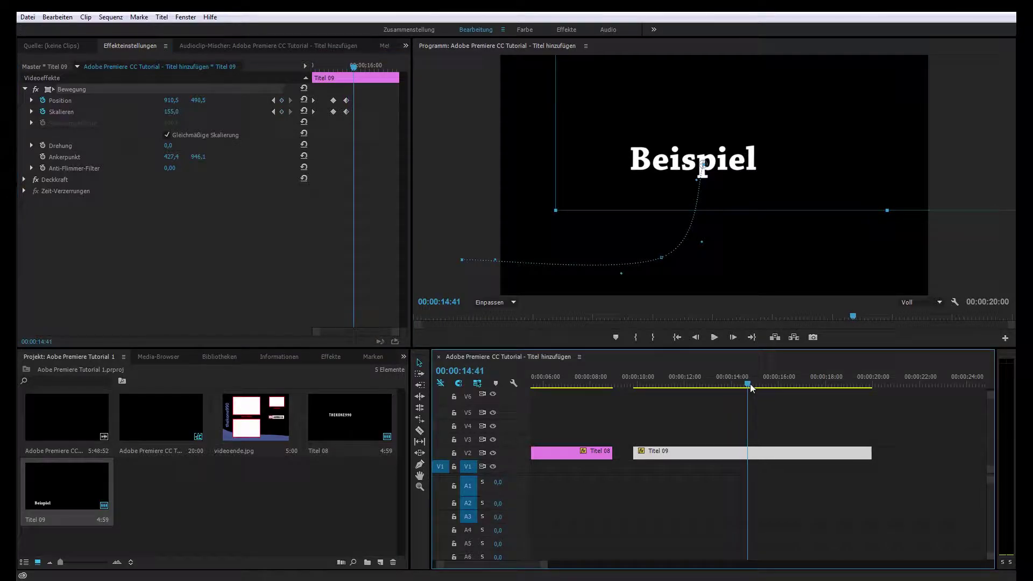
# At 00:00:15:23, add Position and Scale keyframes and move Beispiel to the upper right (1379,0 / 432,5).
pyautogui.click(281, 100)
pyautogui.click(281, 111)
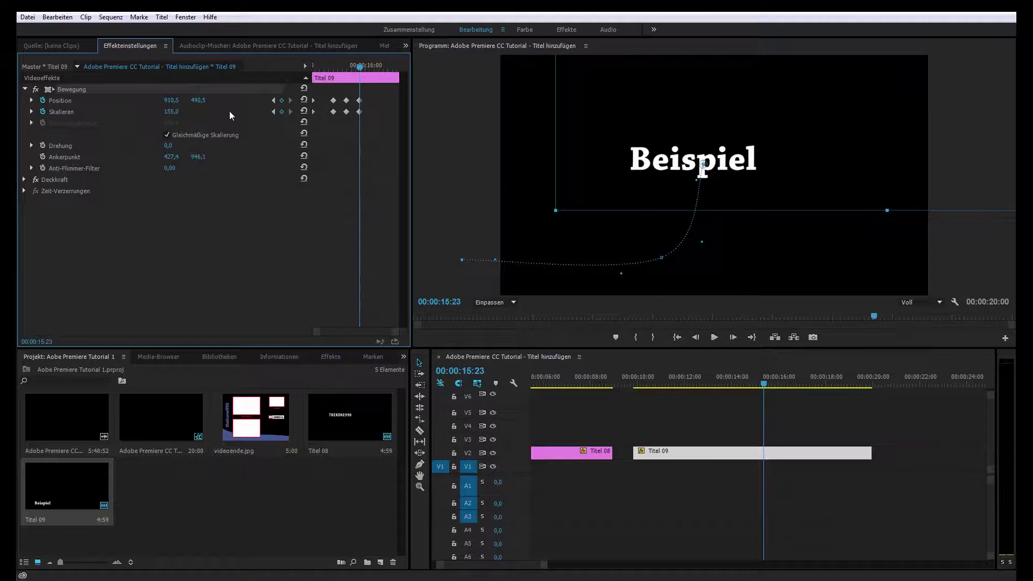
pyautogui.moveTo(721, 164)
pyautogui.mouseDown()
pyautogui.moveTo(769, 139)
pyautogui.moveTo(846, 133)
pyautogui.mouseUp()
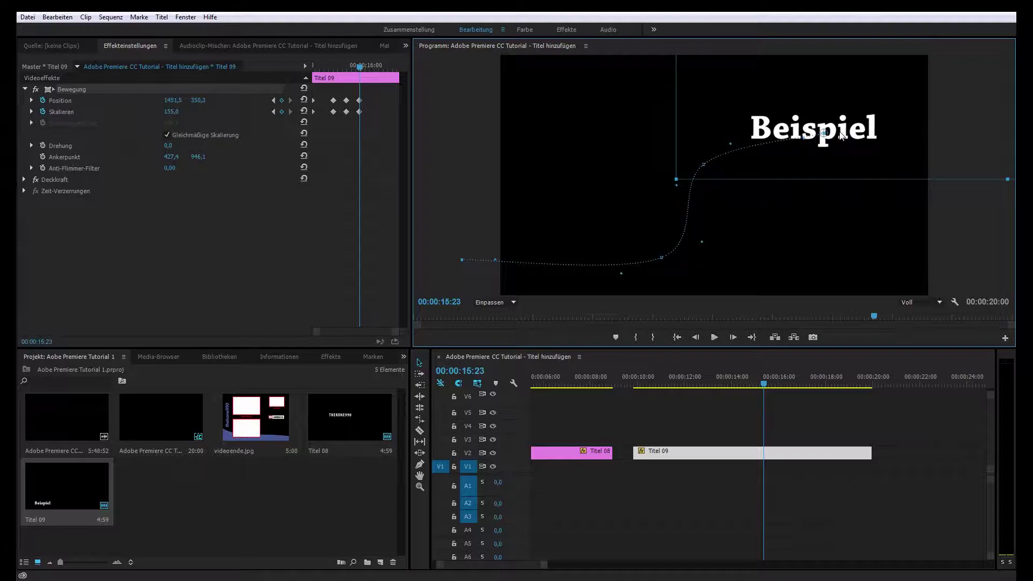
pyautogui.moveTo(847, 134); pyautogui.dragTo(820, 257)
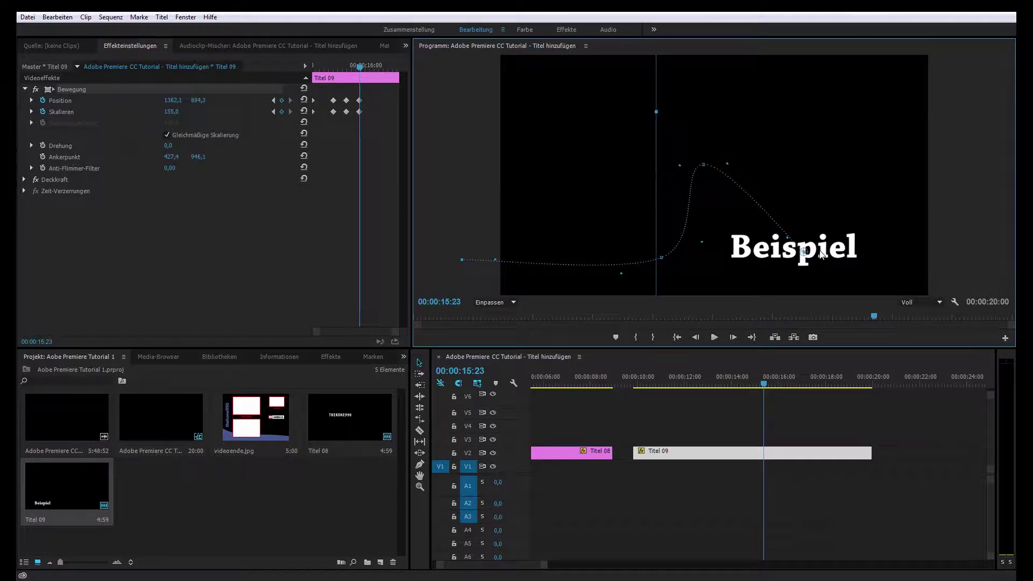
pyautogui.moveTo(820, 257); pyautogui.dragTo(824, 155)
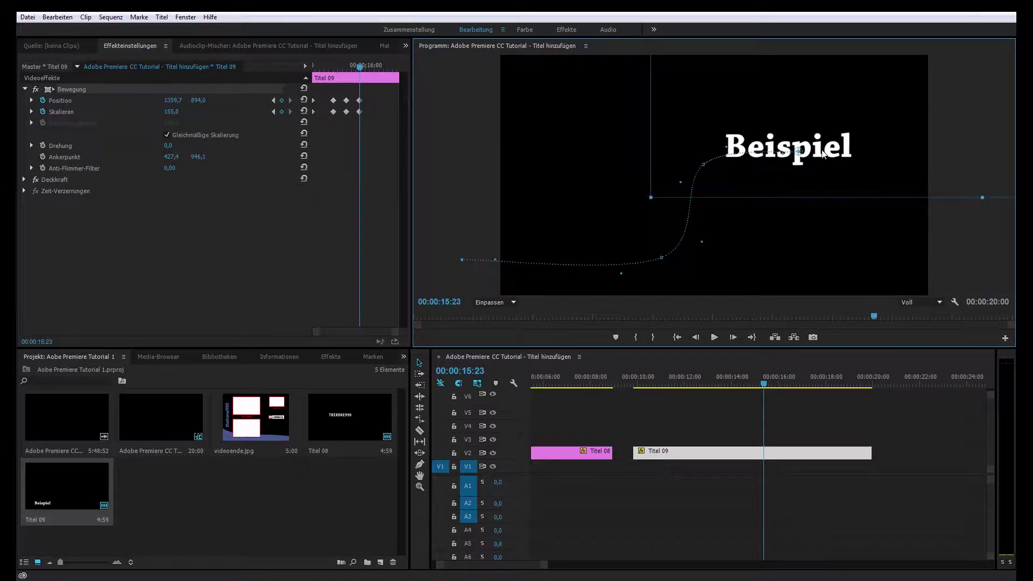
# Reduce the Beispiel title's scale to 74,0.
pyautogui.click(172, 112)
pyautogui.moveTo(173, 112); pyautogui.dragTo(128, 111)
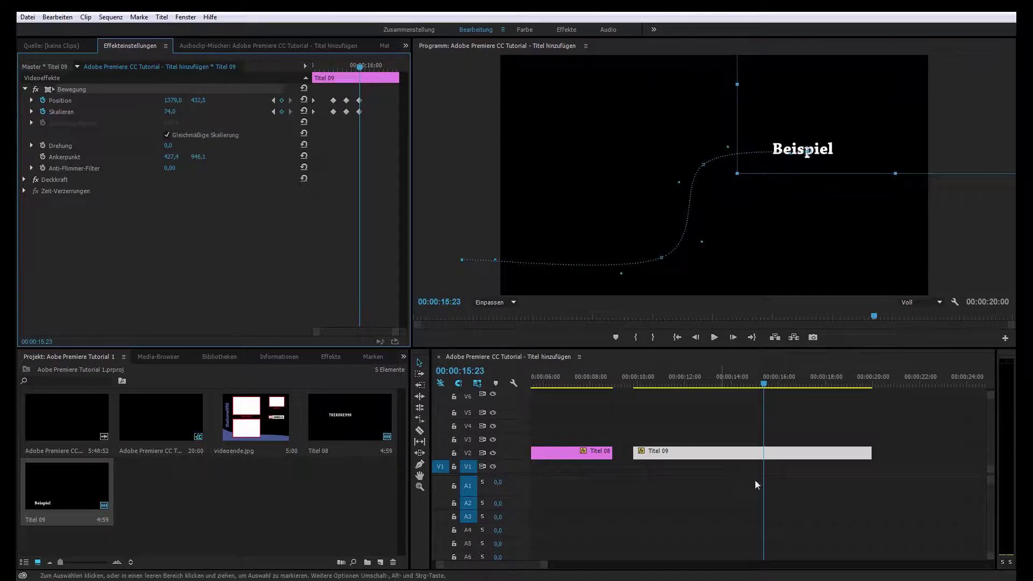
pyautogui.click(770, 384)
pyautogui.moveTo(769, 383); pyautogui.dragTo(814, 392)
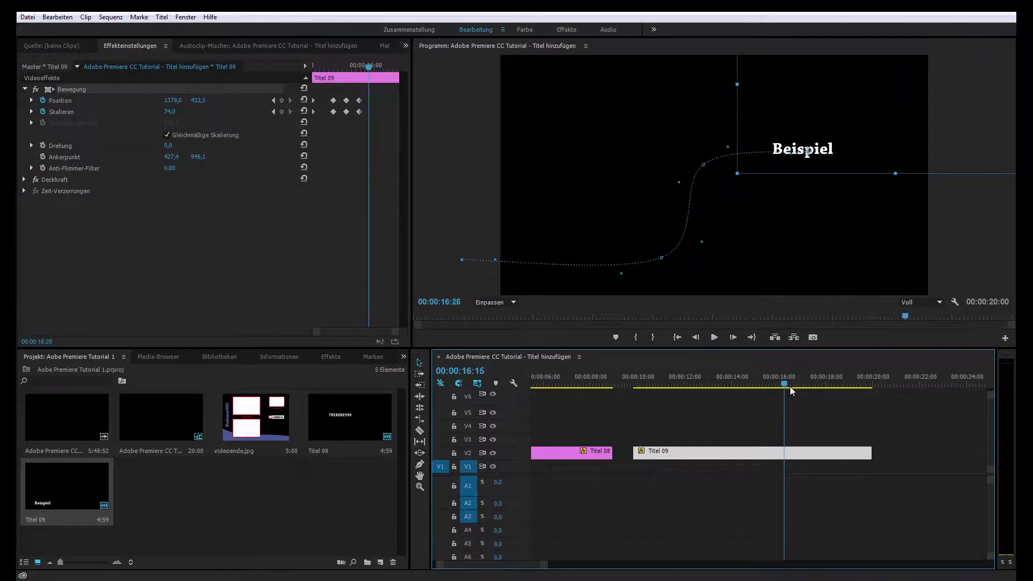
# Move Beispiel to the lower right at 1666,4 / 903,6 and keyframe its scale at 34,0.
pyautogui.moveTo(847, 146); pyautogui.dragTo(915, 251)
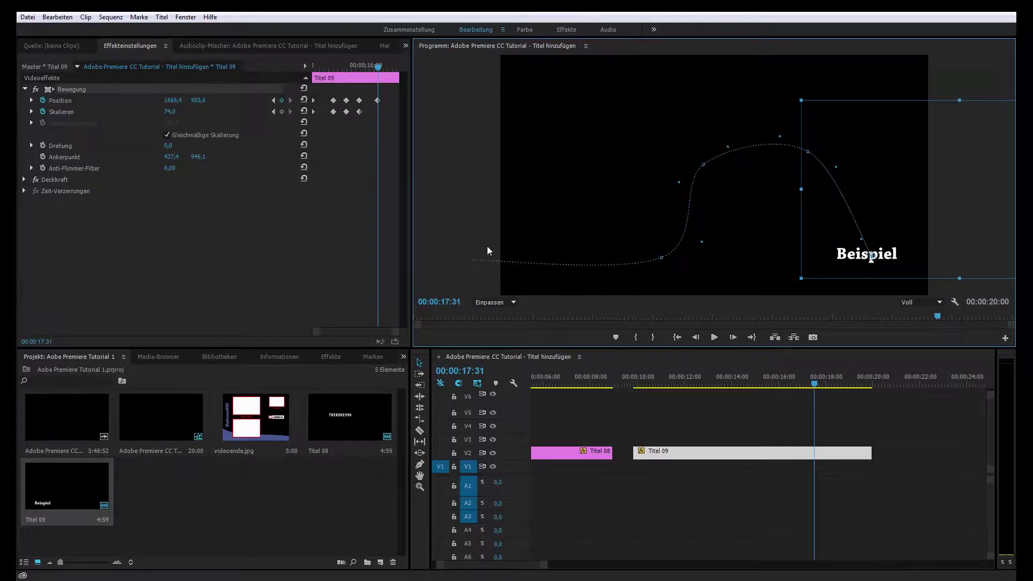
pyautogui.click(282, 111)
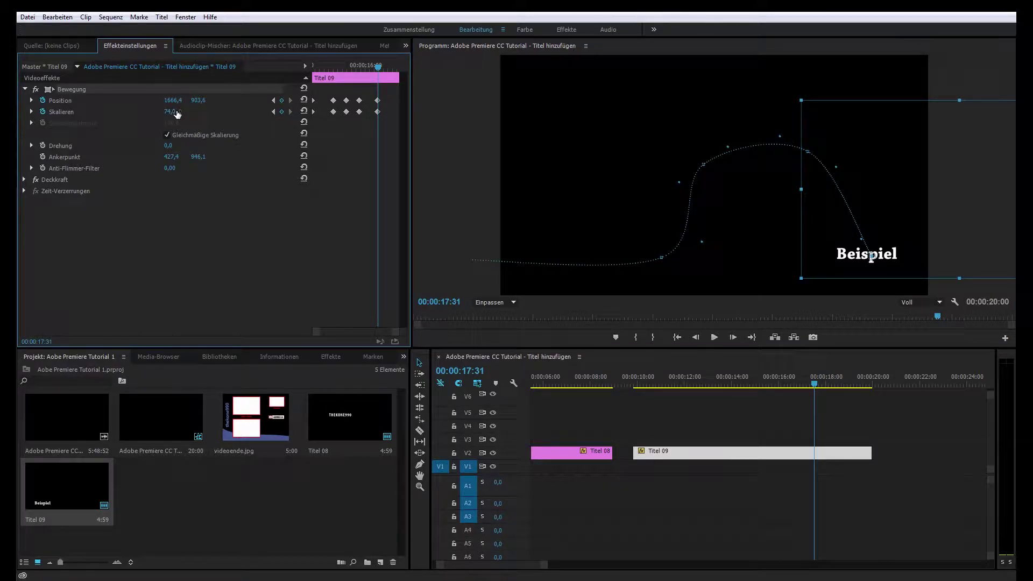
pyautogui.moveTo(176, 115); pyautogui.dragTo(155, 115)
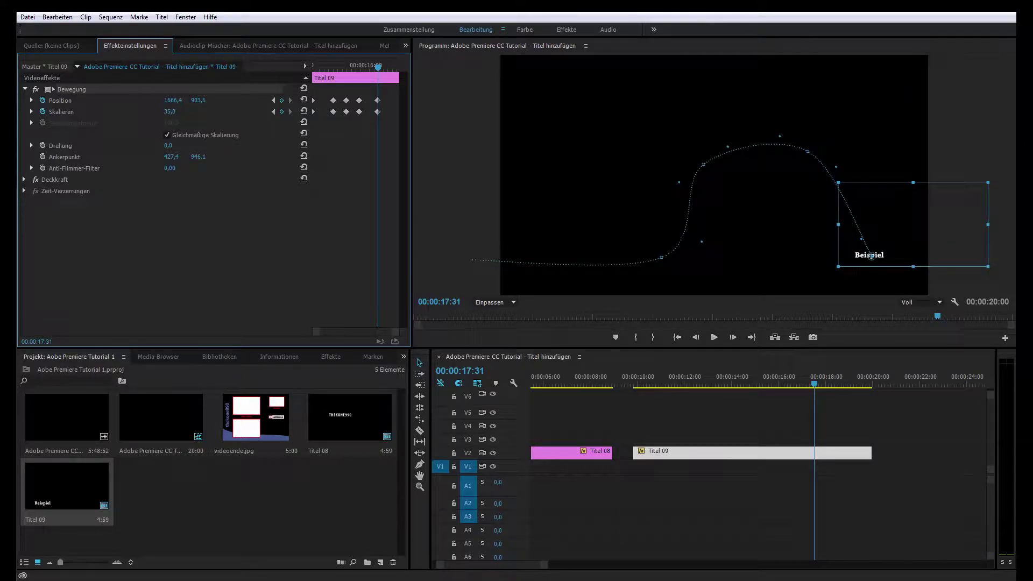
pyautogui.moveTo(155, 115); pyautogui.dragTo(153, 115)
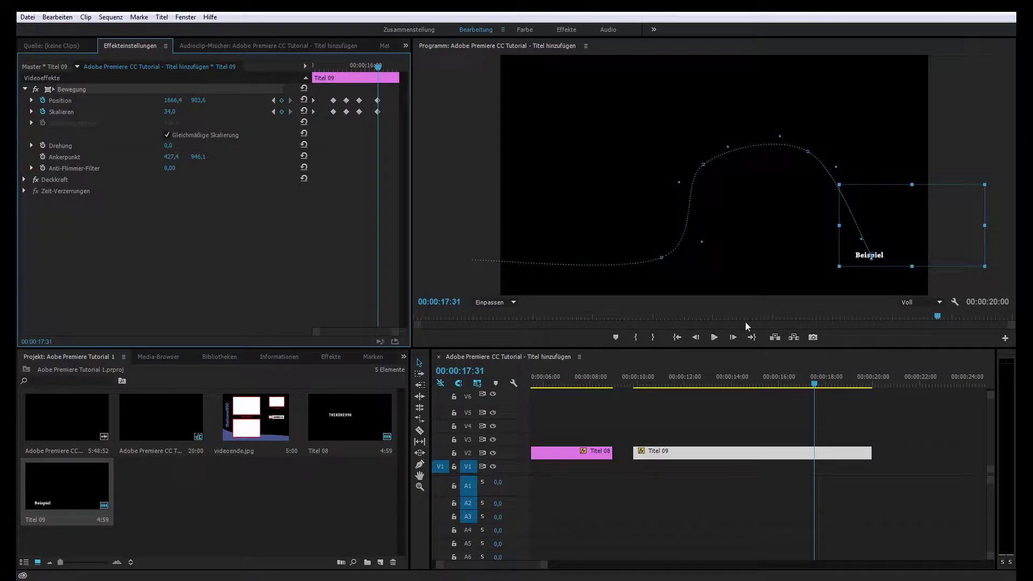
pyautogui.moveTo(815, 384); pyautogui.dragTo(872, 398)
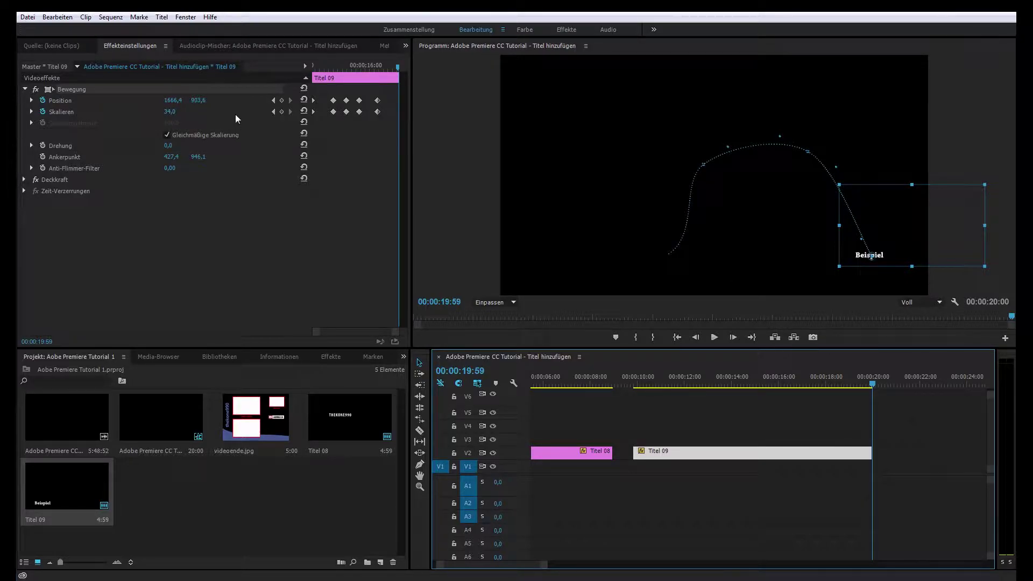
# At 00:00:19:59, keyframe Position and Skalieren, then move the title off-screen right to 2048,0 / 923,0.
pyautogui.click(282, 101)
pyautogui.click(282, 100)
pyautogui.click(283, 111)
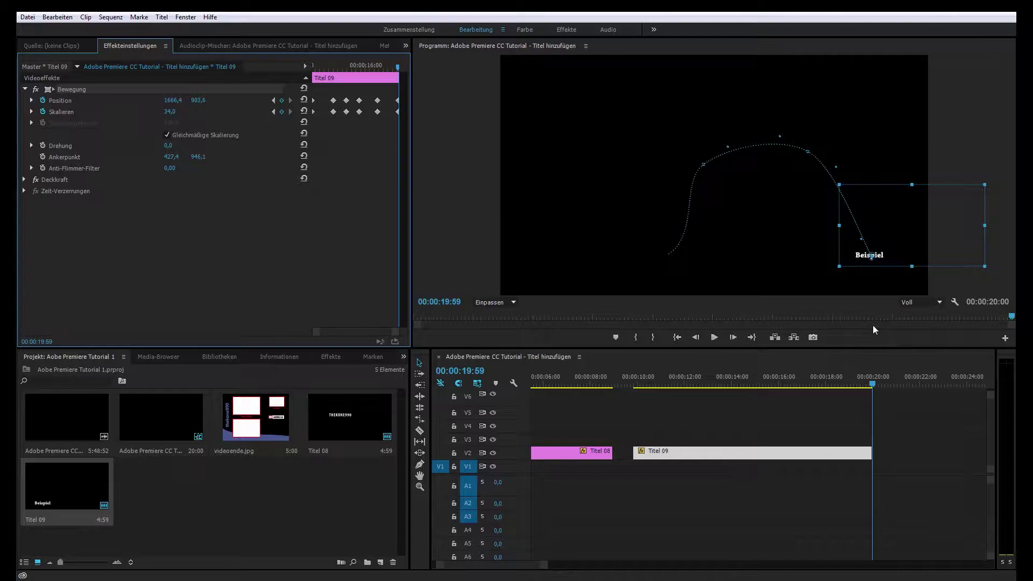
pyautogui.moveTo(898, 246); pyautogui.dragTo(981, 251)
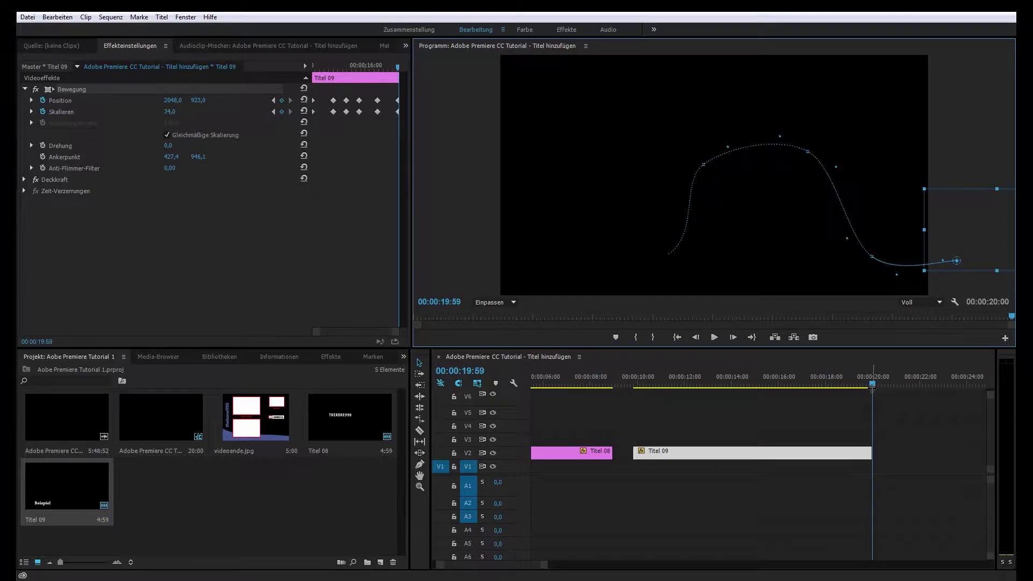
pyautogui.moveTo(873, 382)
pyautogui.mouseDown()
pyautogui.moveTo(822, 378)
pyautogui.moveTo(743, 347)
pyautogui.moveTo(650, 422)
pyautogui.mouseUp()
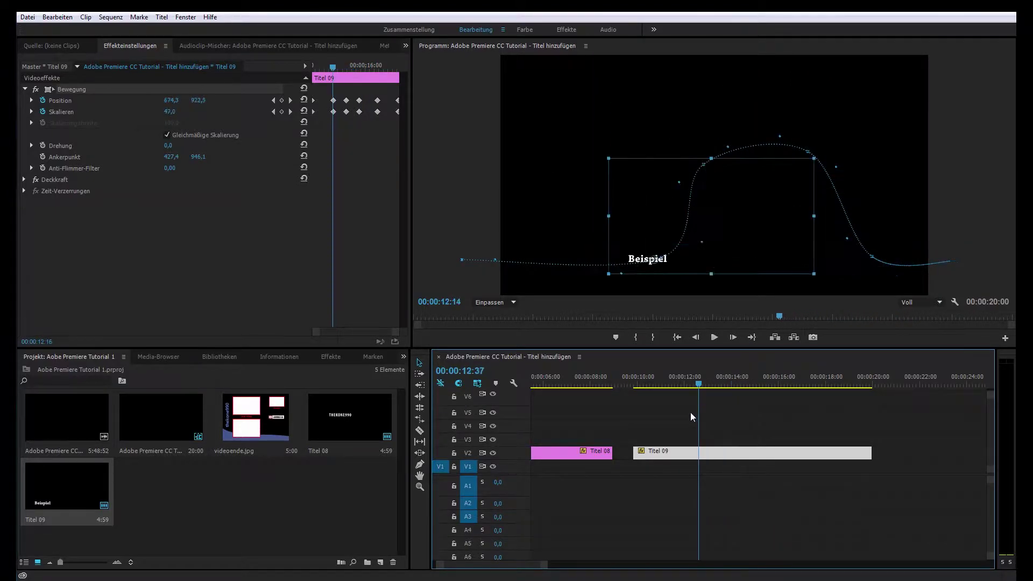
pyautogui.click(730, 534)
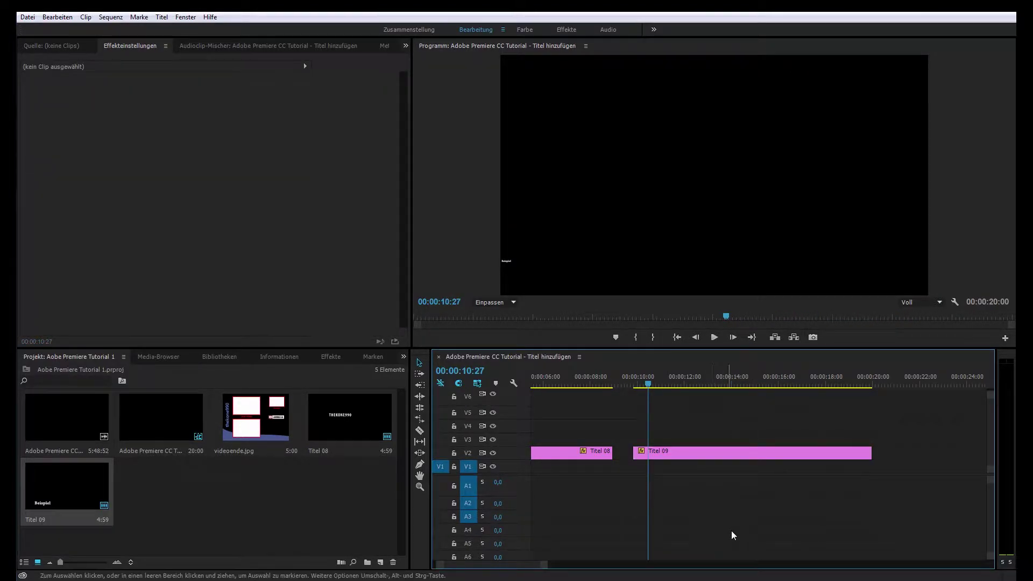
pyautogui.moveTo(646, 393)
pyautogui.mouseDown()
pyautogui.moveTo(758, 387)
pyautogui.moveTo(843, 365)
pyautogui.mouseUp()
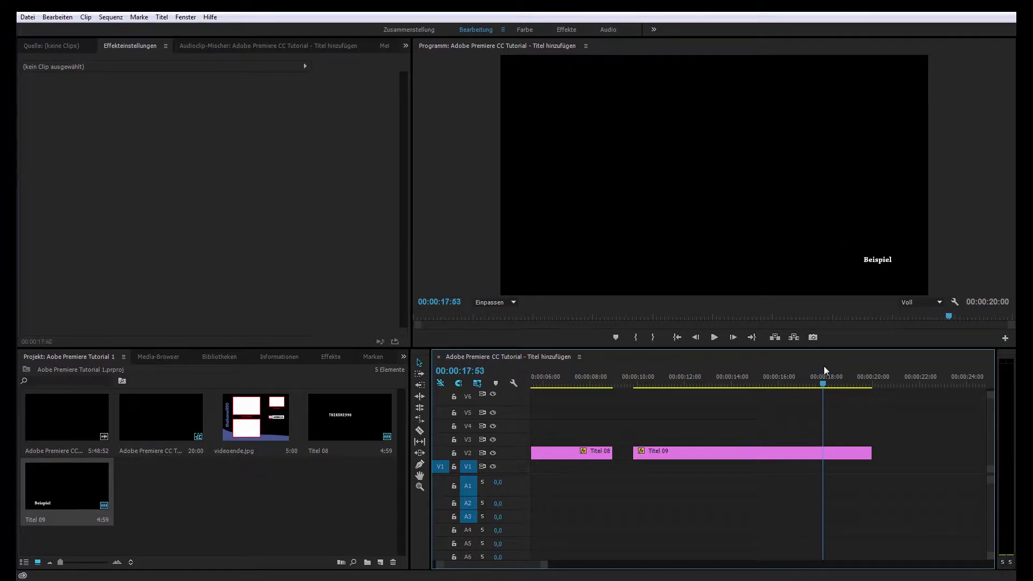
pyautogui.moveTo(843, 366); pyautogui.dragTo(878, 365)
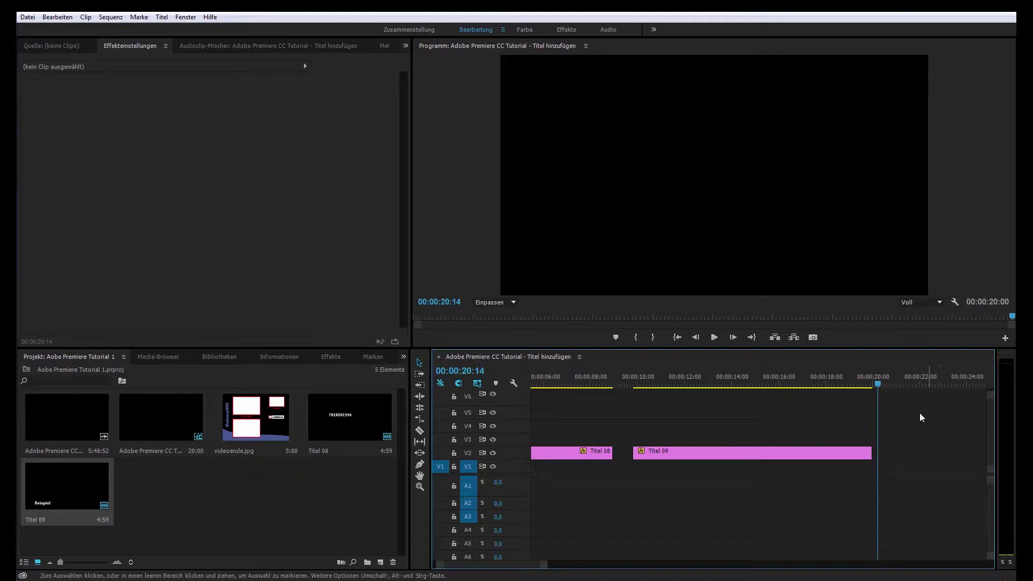
pyautogui.moveTo(828, 387)
pyautogui.mouseDown()
pyautogui.moveTo(721, 371)
pyautogui.moveTo(871, 347)
pyautogui.mouseUp()
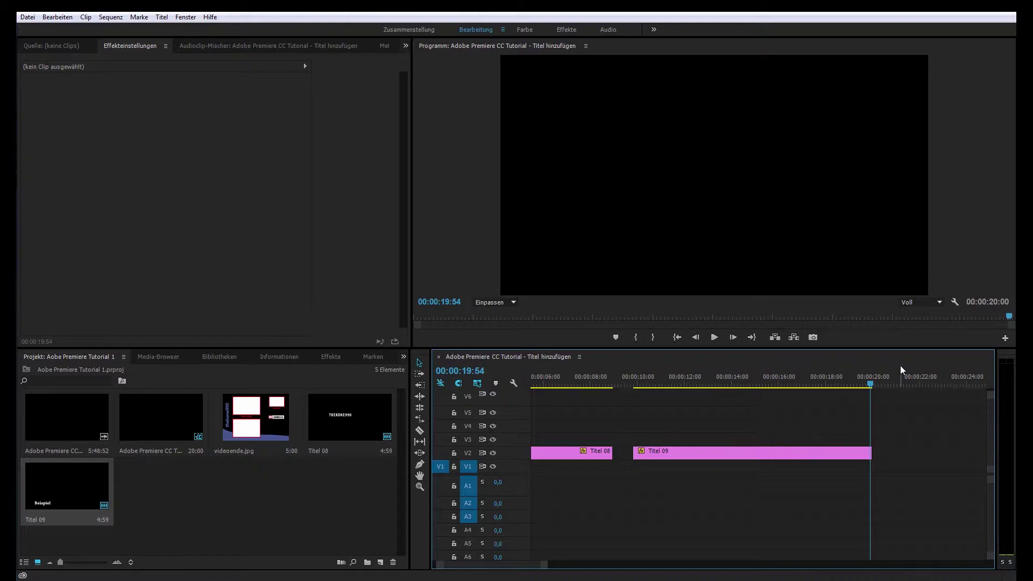
pyautogui.moveTo(871, 382)
pyautogui.mouseDown()
pyautogui.moveTo(621, 406)
pyautogui.moveTo(675, 405)
pyautogui.moveTo(735, 386)
pyautogui.moveTo(876, 389)
pyautogui.mouseUp()
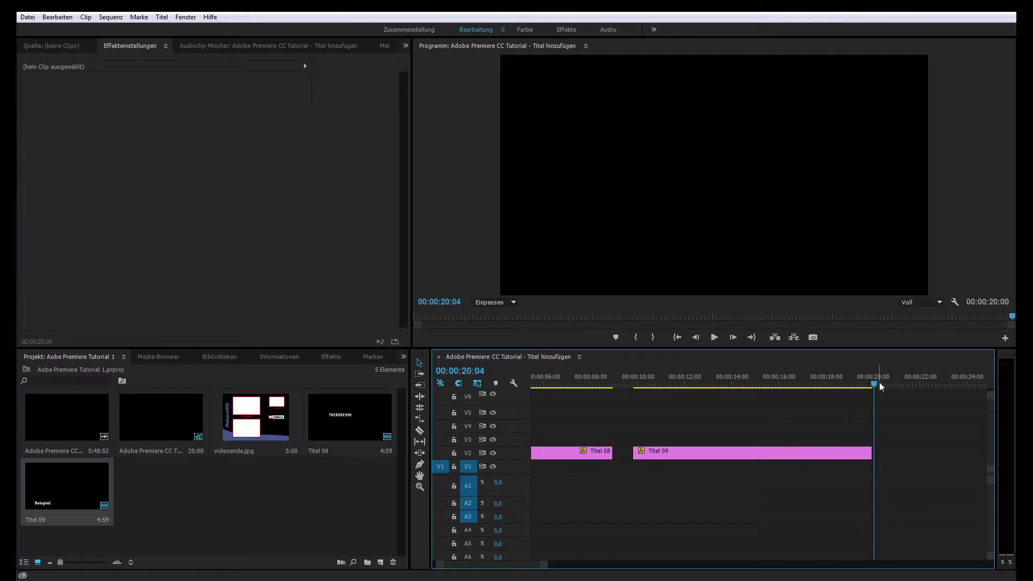